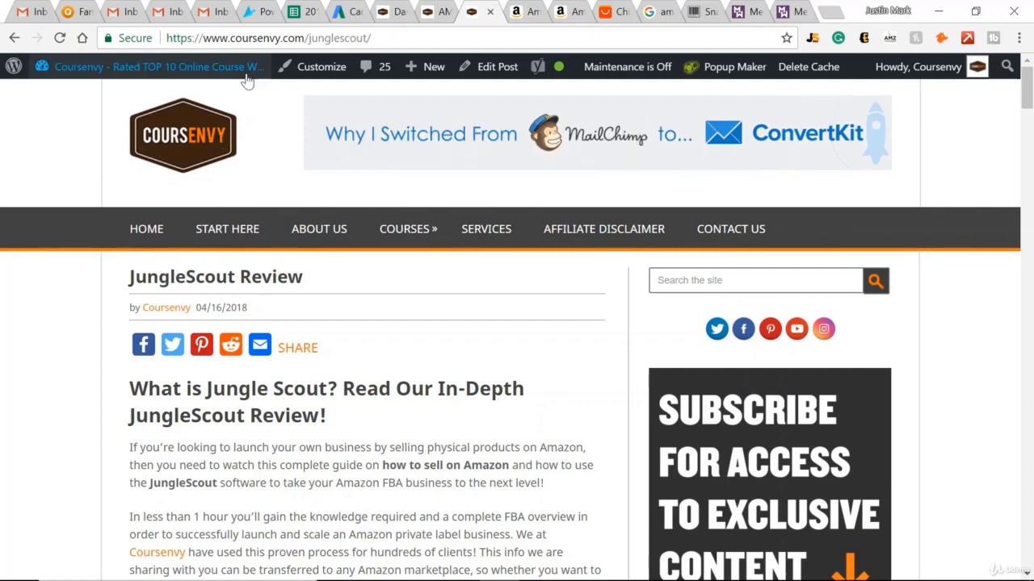
Open the Jungle Scout website from the review page's install banner and view its Chrome Extension product page
{"action": "scroll", "coordinate": [388, 266], "scroll_direction": "down", "scroll_amount": 4}
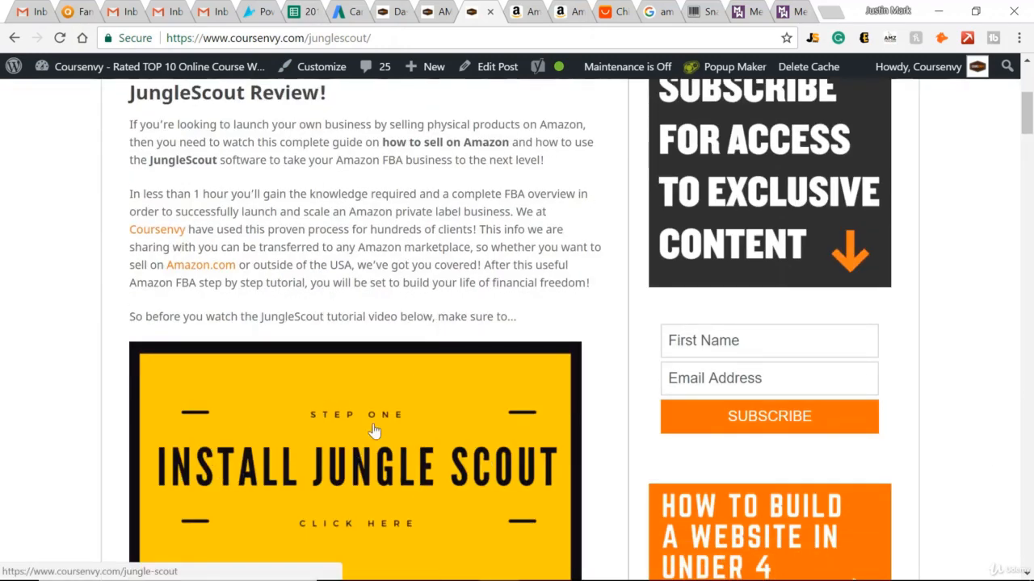
{"action": "left_click", "coordinate": [408, 472]}
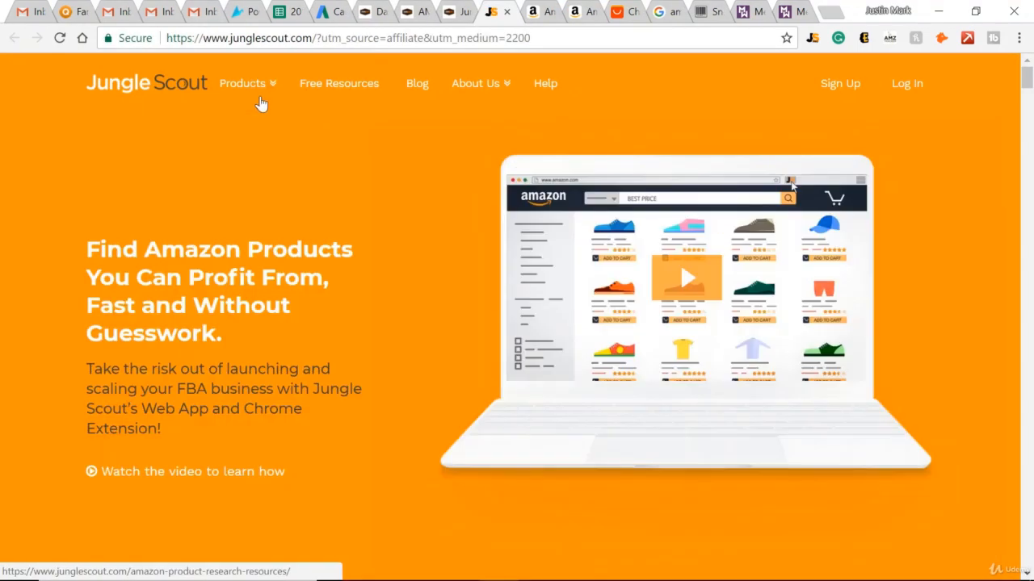
{"action": "mouse_move", "coordinate": [261, 89]}
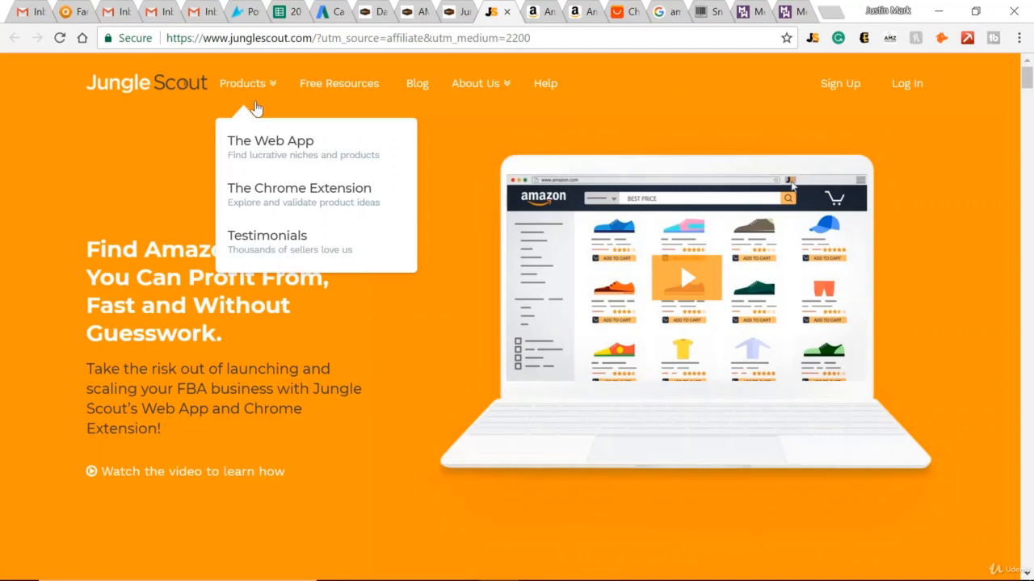
{"action": "left_click", "coordinate": [315, 194]}
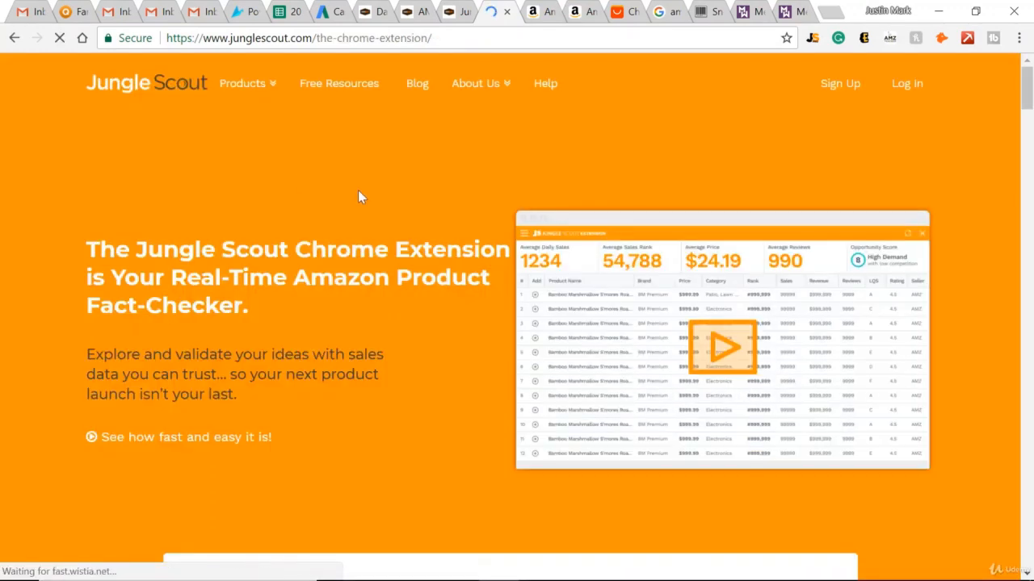
{"action": "scroll", "coordinate": [288, 174], "scroll_direction": "down", "scroll_amount": 4}
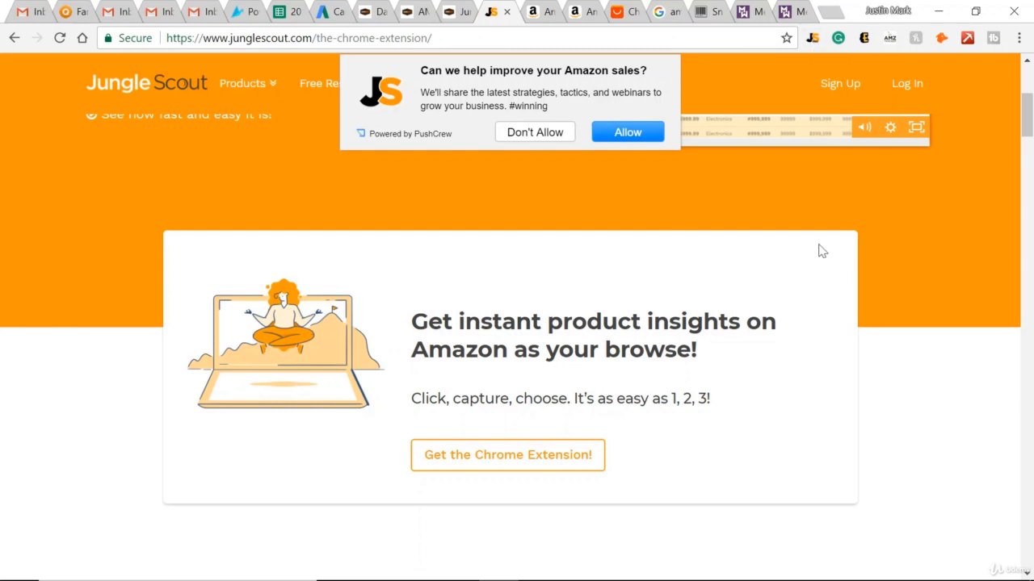
Browse the Toys & Games and Electronics products on the Amazon Best Sellers page
{"action": "left_click", "coordinate": [541, 11]}
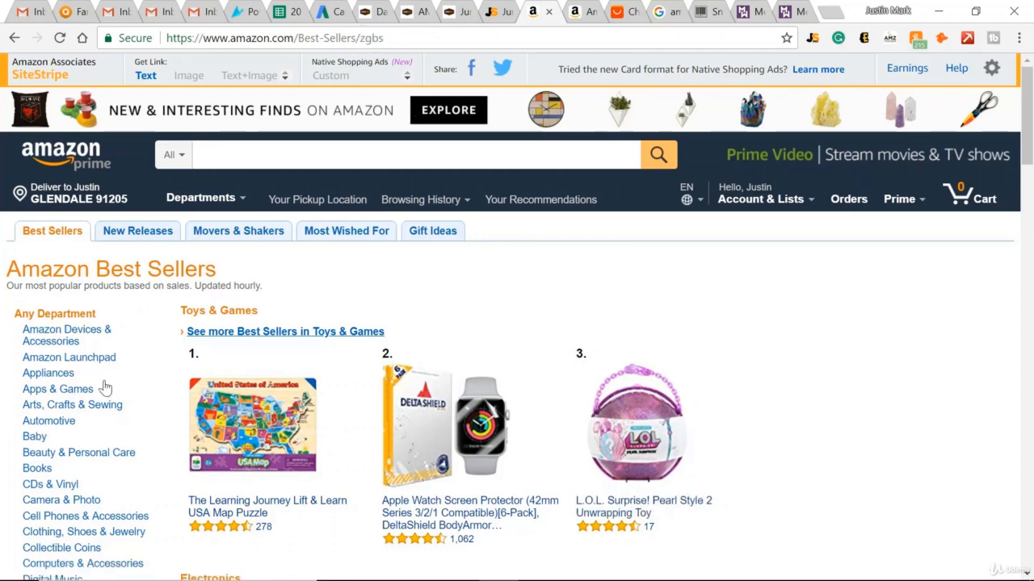
{"action": "scroll", "coordinate": [430, 340], "scroll_direction": "down", "scroll_amount": 1}
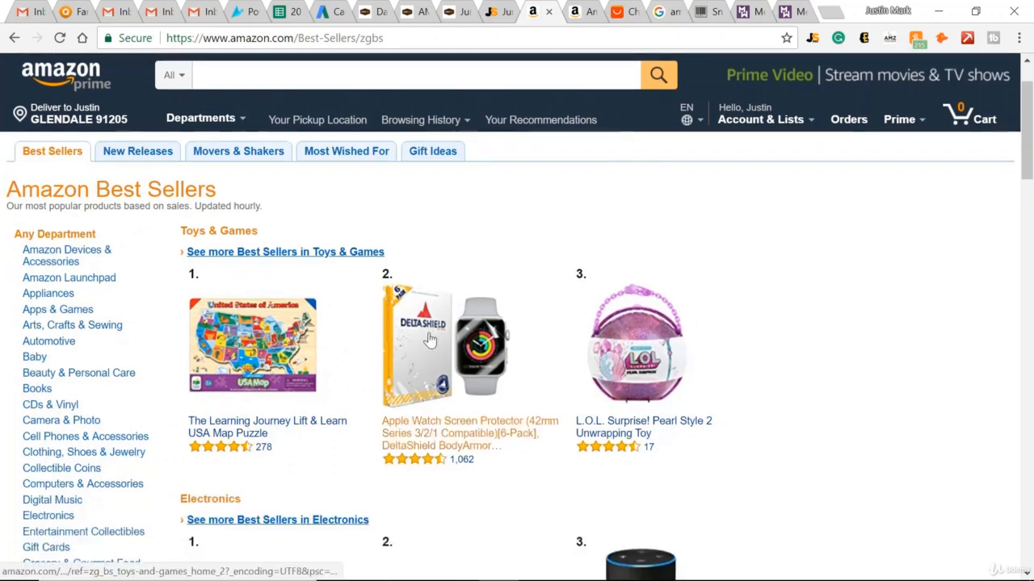
{"action": "scroll", "coordinate": [430, 340], "scroll_direction": "down", "scroll_amount": 1}
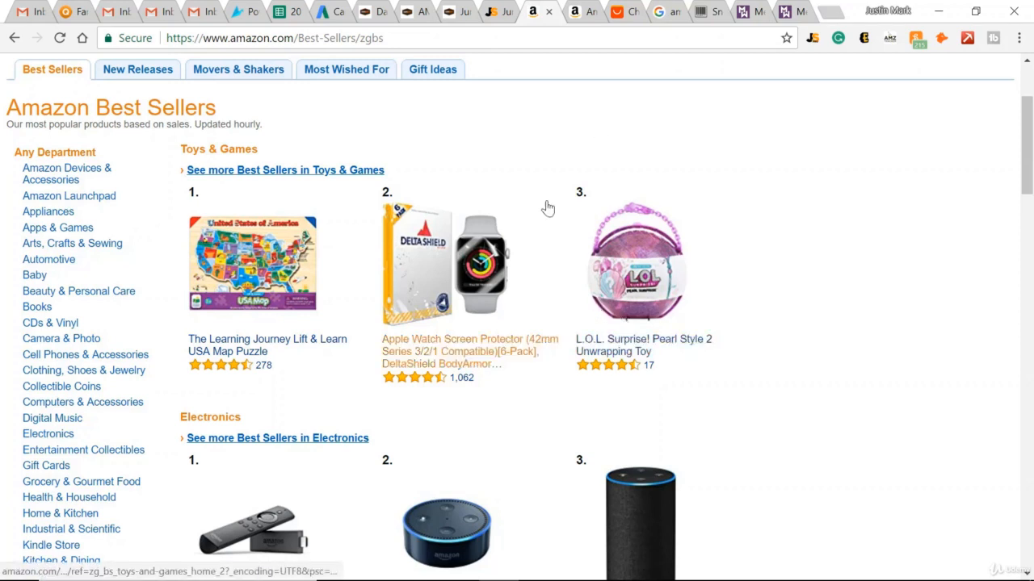
Examine sales, revenue and reviews for the "giant beach ball sprinkler" results in the Jungle Scout extension, and close it
{"action": "left_click", "coordinate": [577, 11]}
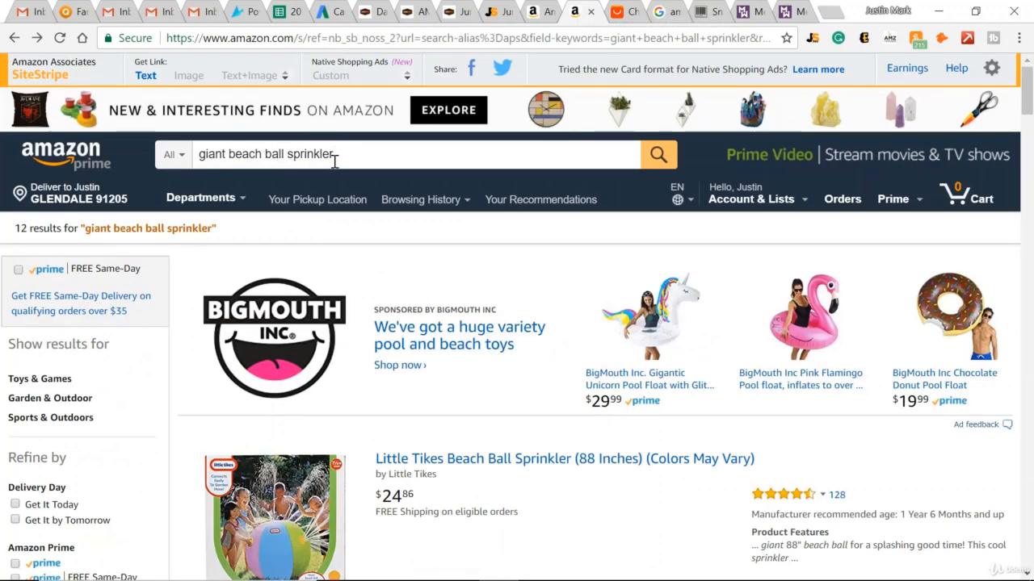
{"action": "scroll", "coordinate": [541, 360], "scroll_direction": "down", "scroll_amount": 1}
{"action": "scroll", "coordinate": [541, 361], "scroll_direction": "down", "scroll_amount": 3}
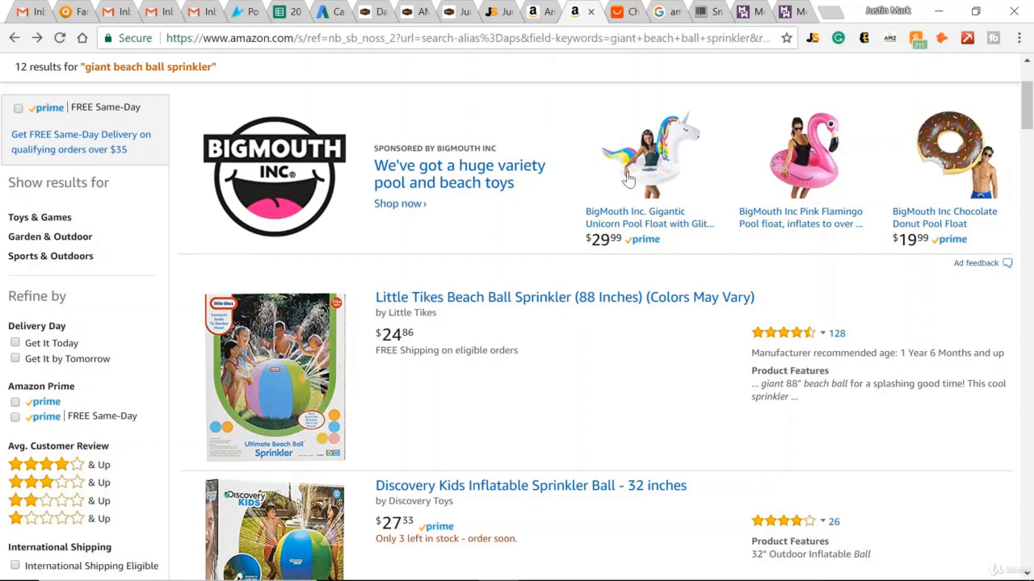
{"action": "left_click", "coordinate": [814, 38]}
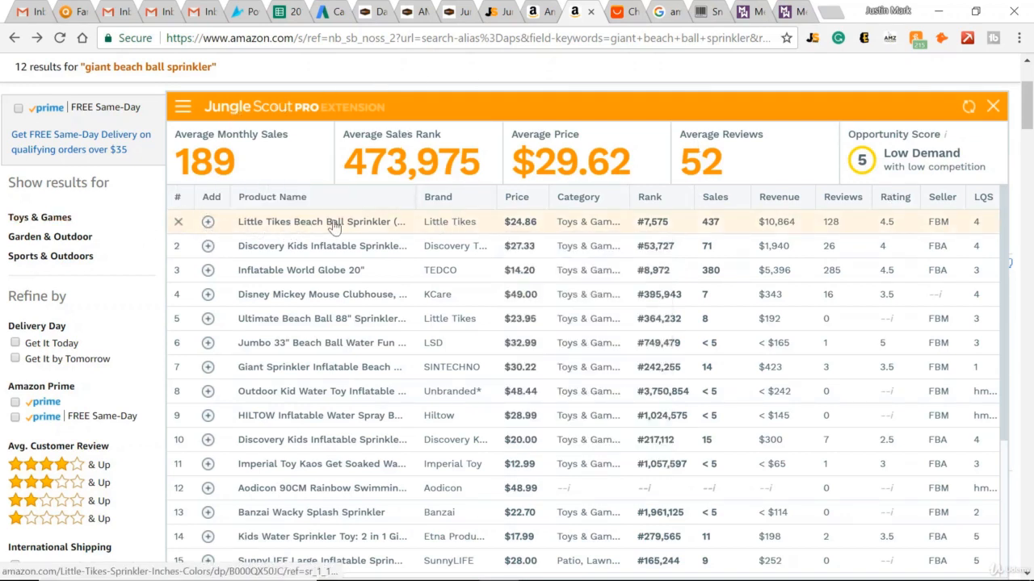
{"action": "mouse_move", "coordinate": [294, 226]}
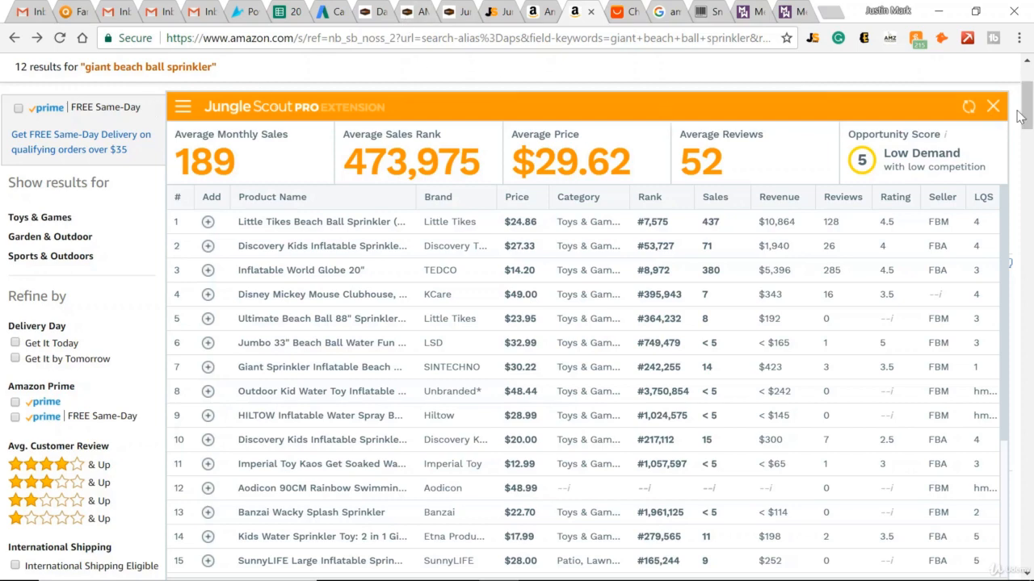
{"action": "left_click", "coordinate": [993, 105]}
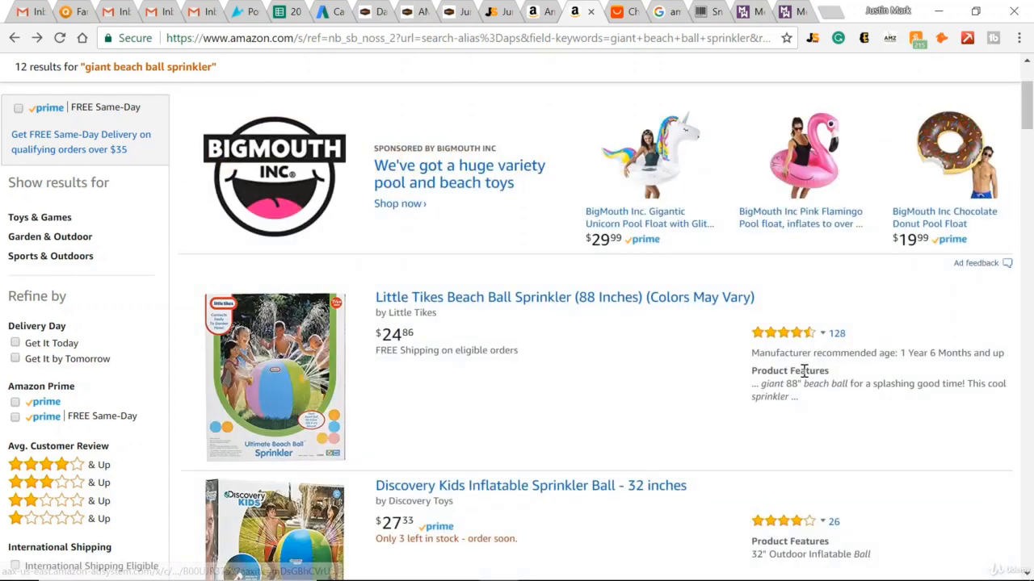
Compare the Little Tikes Beach Ball Sprinkler in the Amazon results with the matching giant sprinkler ball on AliExpress
{"action": "scroll", "coordinate": [506, 319], "scroll_direction": "down", "scroll_amount": 1}
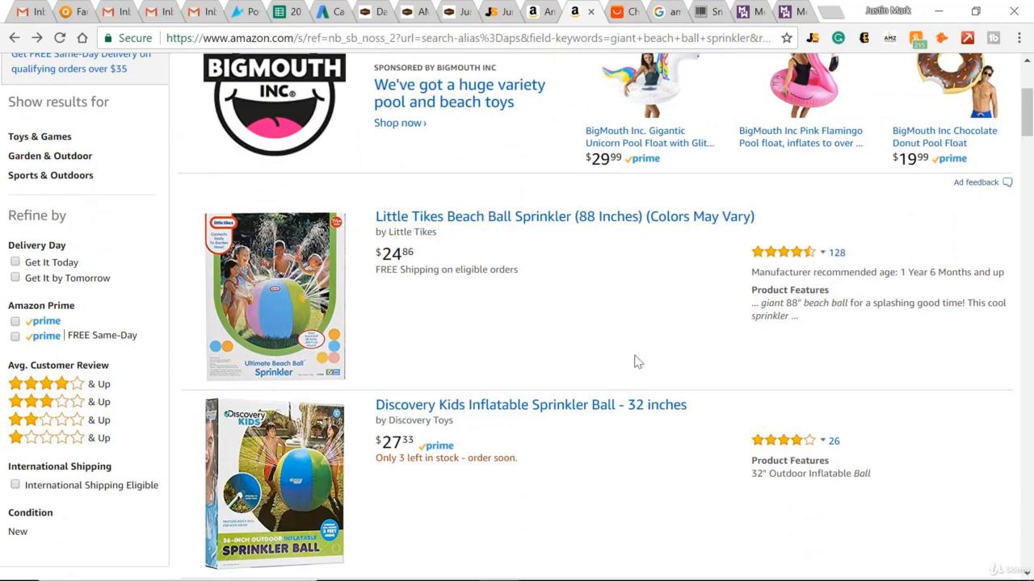
{"action": "left_click", "coordinate": [624, 12]}
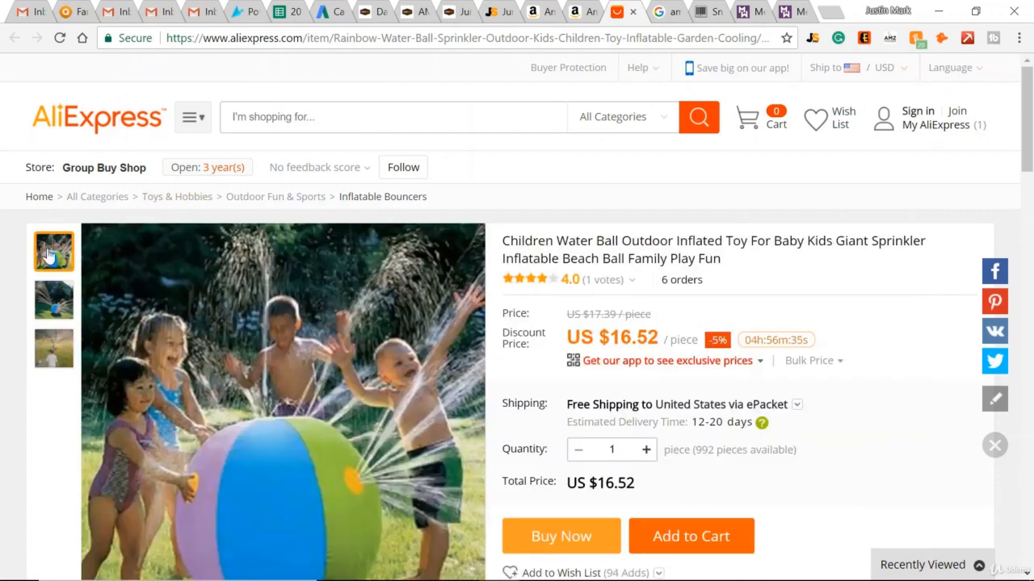
{"action": "left_click", "coordinate": [578, 11]}
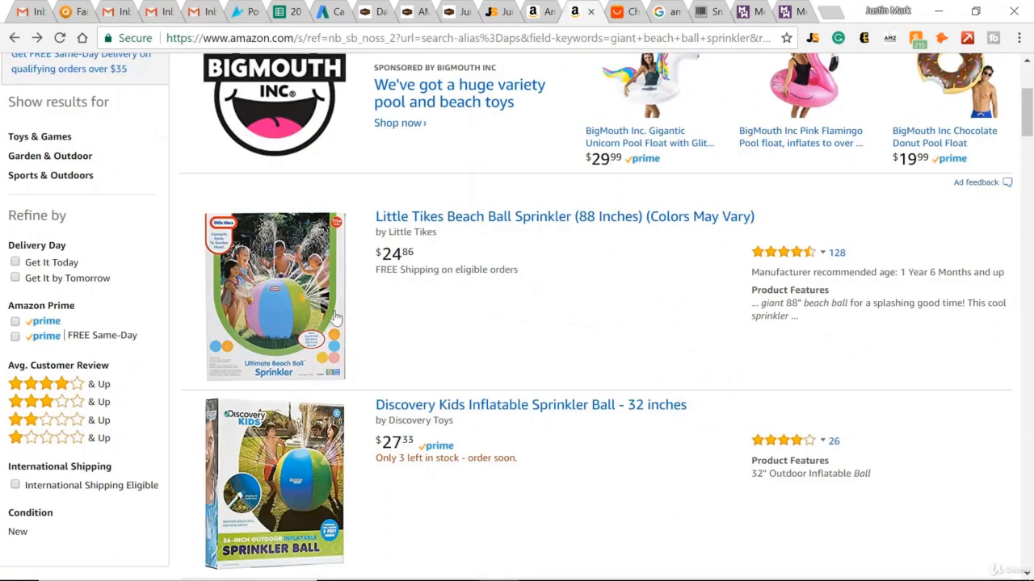
{"action": "left_click", "coordinate": [626, 11]}
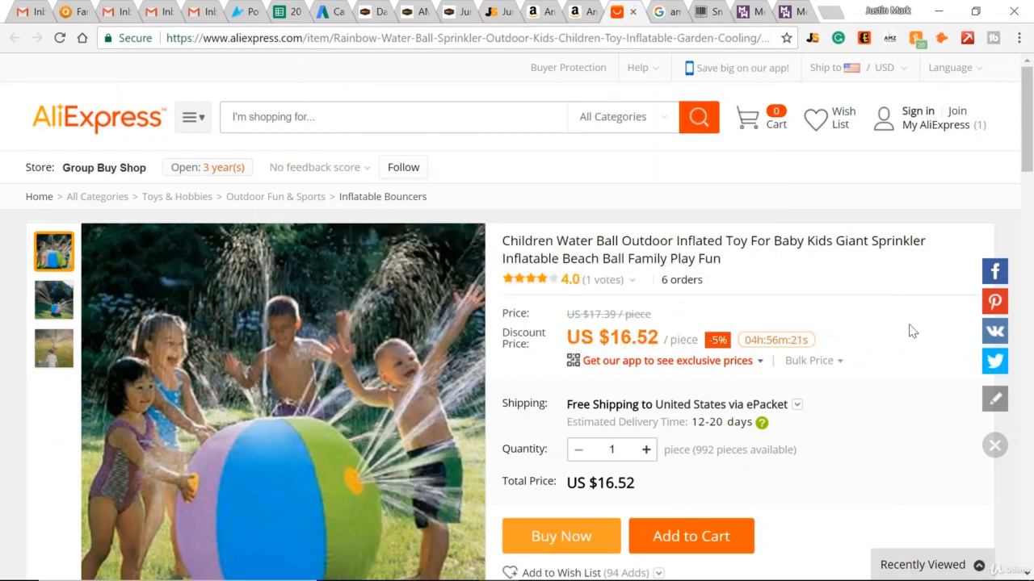
Open Amazon's FBA Revenue Calculator from the Google results, and copy the ASIN from the Little Tikes Beach Ball Sprinkler listing's URL
{"action": "left_click", "coordinate": [668, 10]}
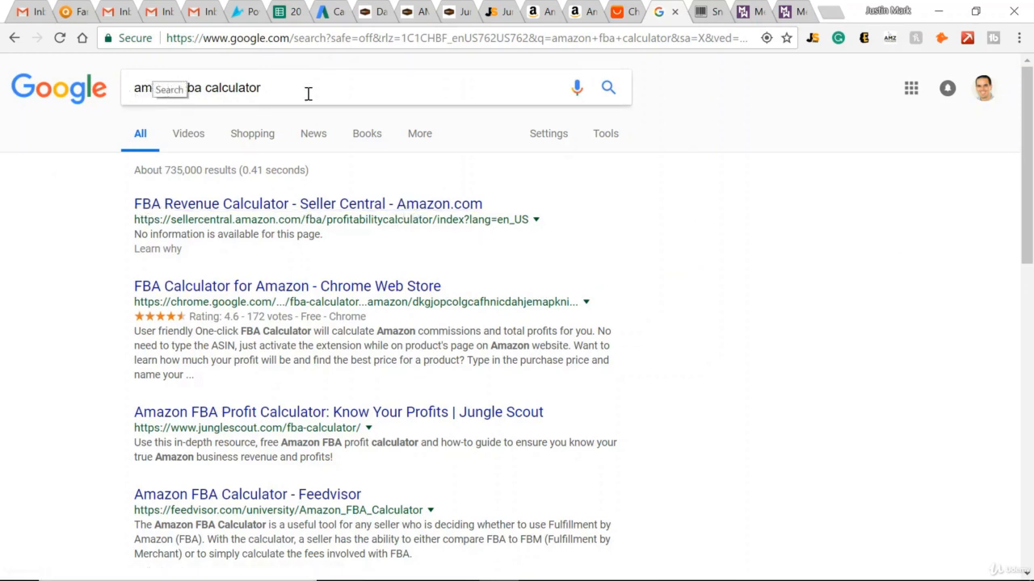
{"action": "left_click", "coordinate": [226, 204]}
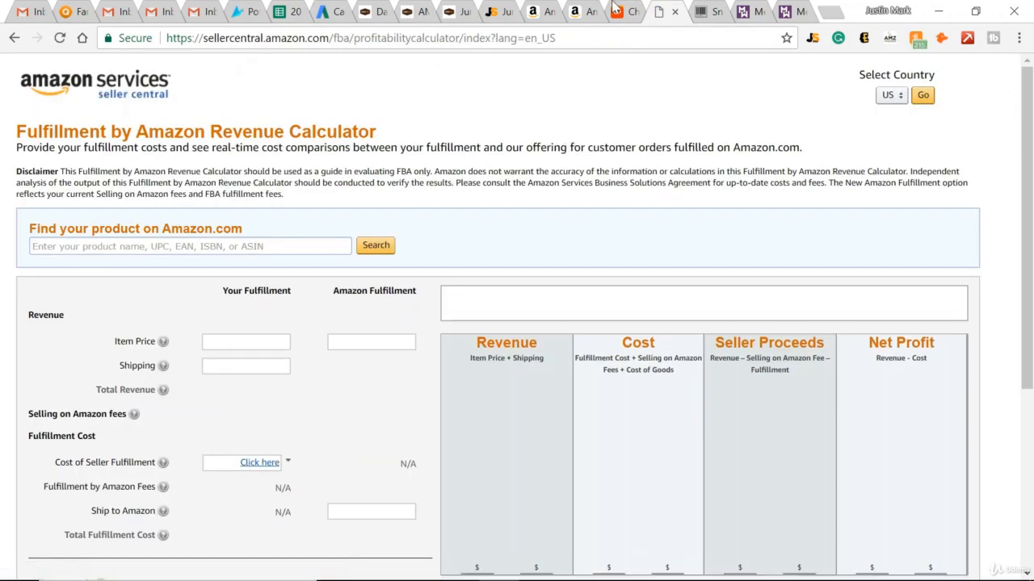
{"action": "left_click", "coordinate": [583, 10]}
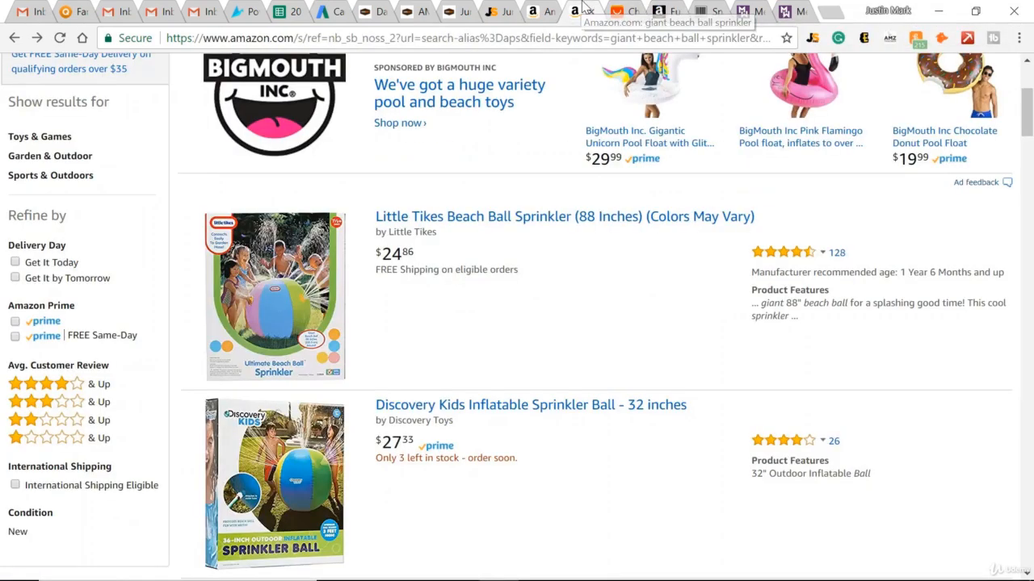
{"action": "left_click", "coordinate": [497, 217]}
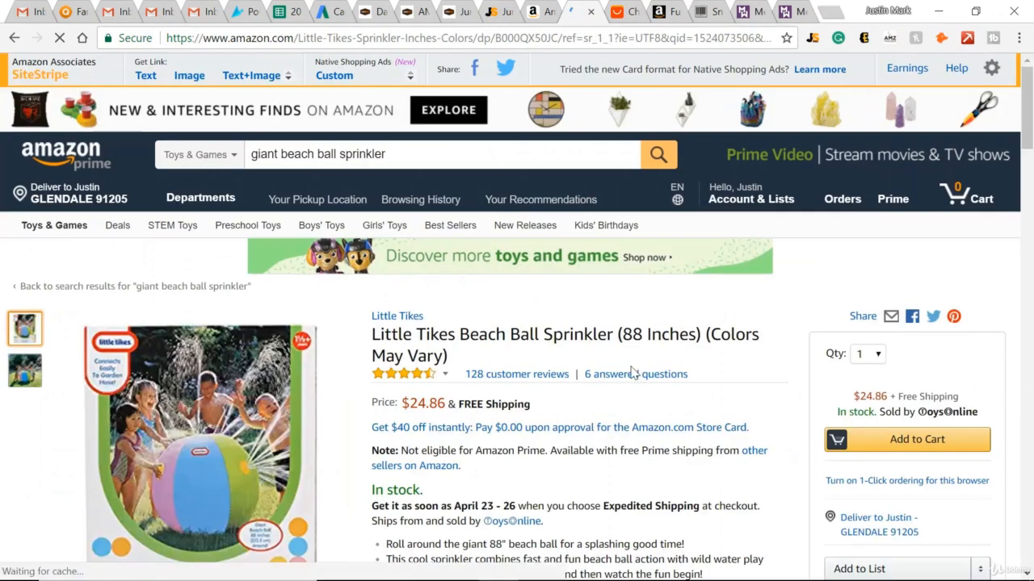
{"action": "left_click", "coordinate": [523, 41]}
{"action": "double_click", "coordinate": [521, 40]}
{"action": "key", "text": "ctrl+c"}
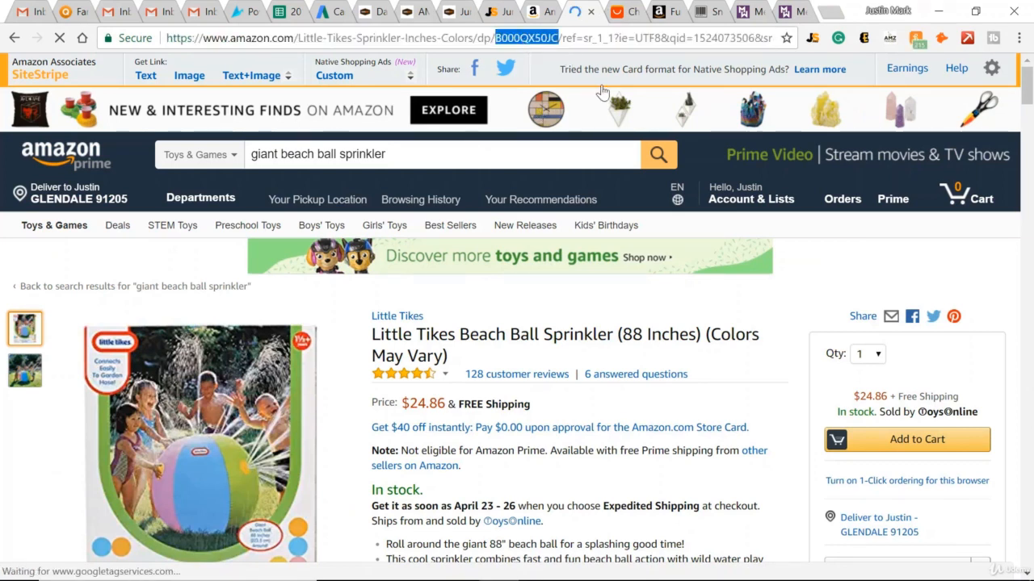
Review the product information of the sprinkler listing, including its dimensions, weight, ASIN and best sellers rank
{"action": "scroll", "coordinate": [490, 258], "scroll_direction": "down", "scroll_amount": 8}
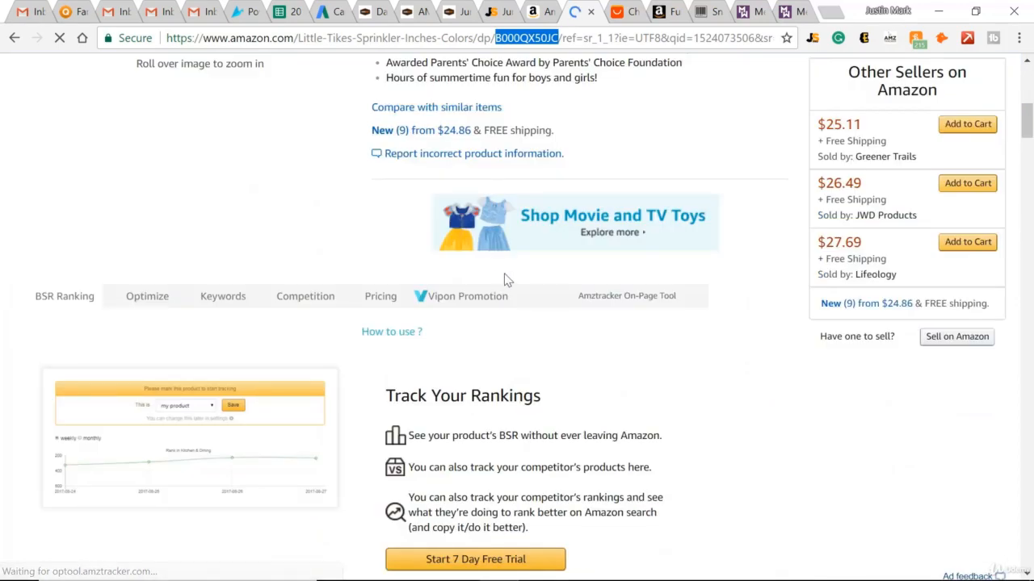
{"action": "scroll", "coordinate": [622, 347], "scroll_direction": "down", "scroll_amount": 6}
{"action": "scroll", "coordinate": [614, 309], "scroll_direction": "down", "scroll_amount": 15}
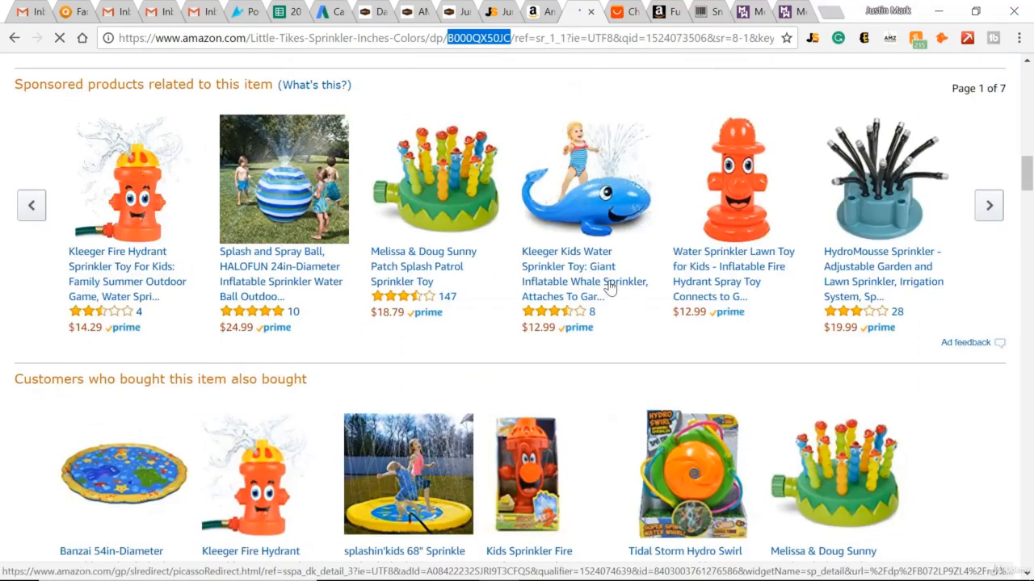
{"action": "scroll", "coordinate": [614, 321], "scroll_direction": "down", "scroll_amount": 5}
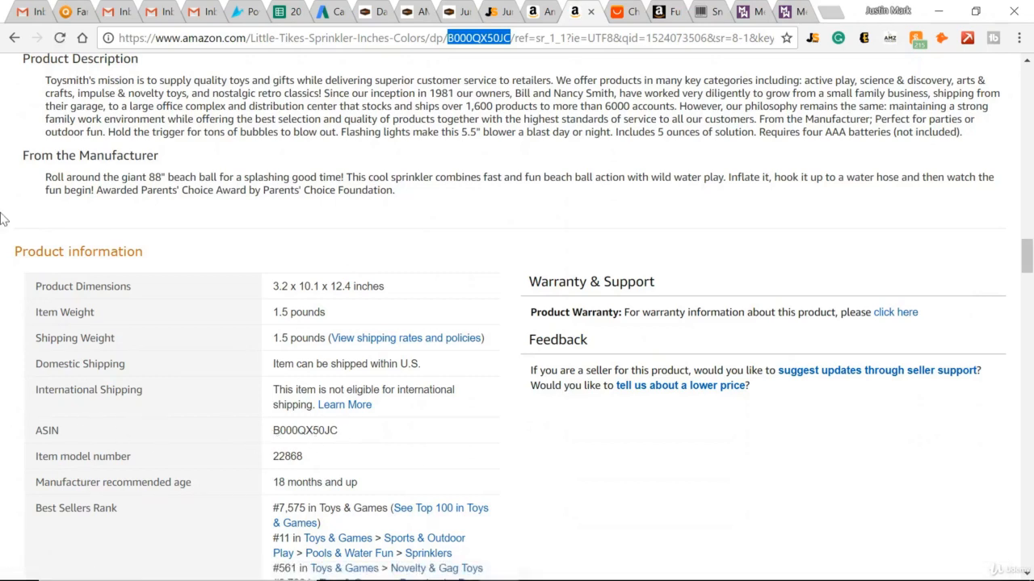
{"action": "scroll", "coordinate": [164, 355], "scroll_direction": "down", "scroll_amount": 2}
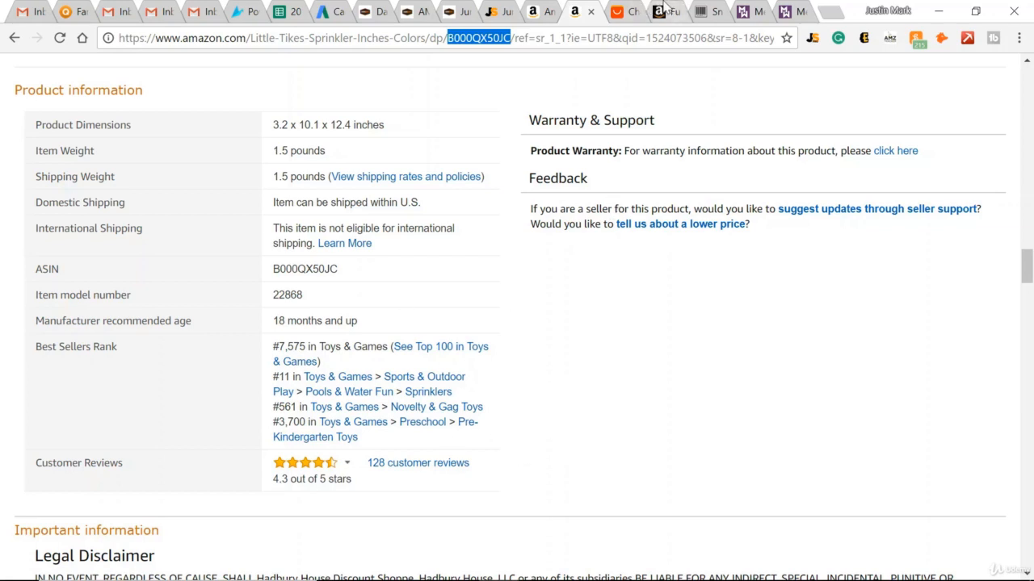
Look up the product with ASIN B000QX50JC in the FBA Revenue Calculator
{"action": "left_click", "coordinate": [666, 11]}
{"action": "left_click", "coordinate": [238, 247]}
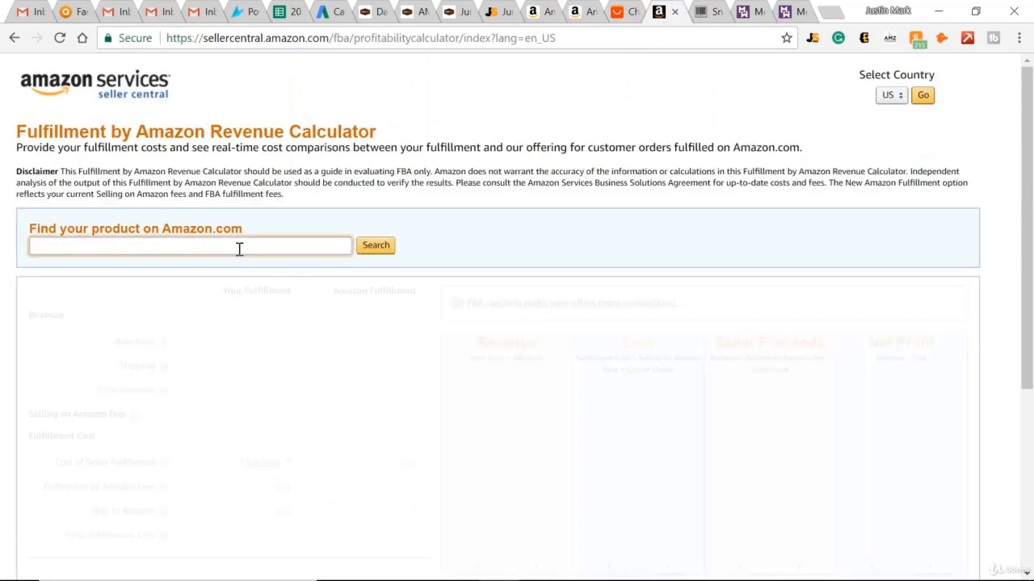
{"action": "key", "text": "ctrl+v"}
{"action": "left_click", "coordinate": [381, 246]}
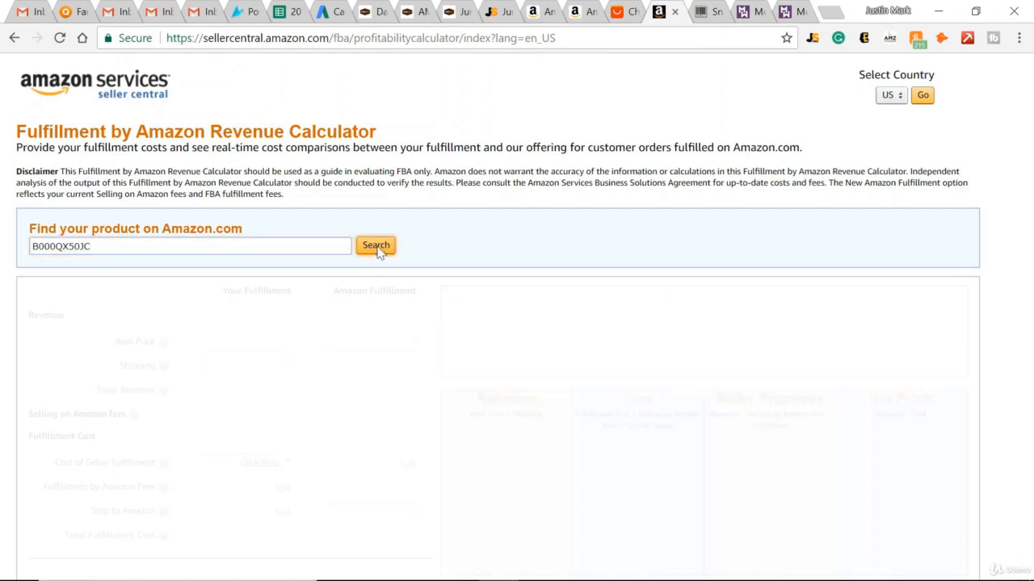
Set the item price to 24 and the shipping to 5 under Your Fulfillment, after checking the Amazon and AliExpress listings
{"action": "scroll", "coordinate": [356, 250], "scroll_direction": "down", "scroll_amount": 2}
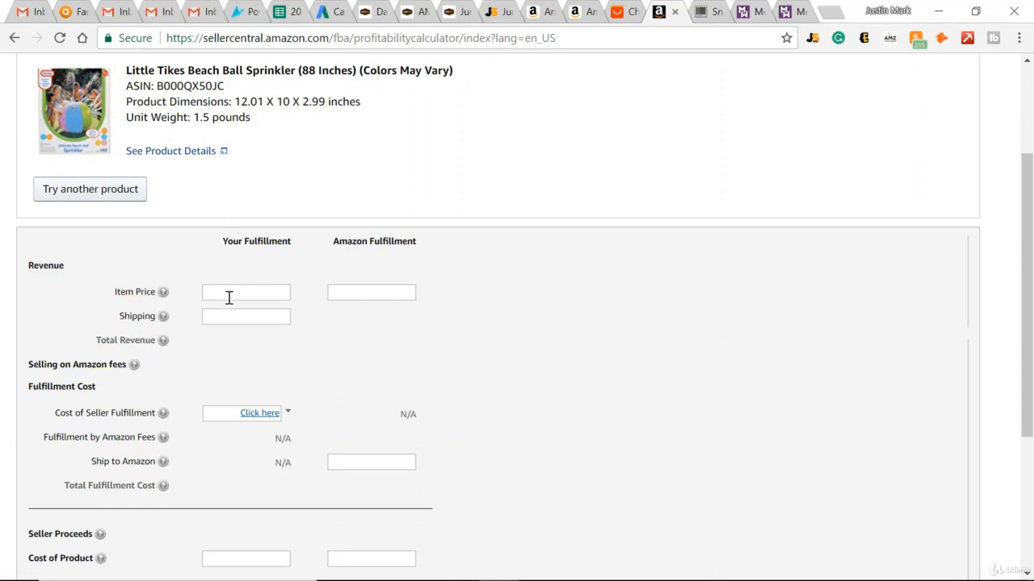
{"action": "left_click", "coordinate": [583, 12]}
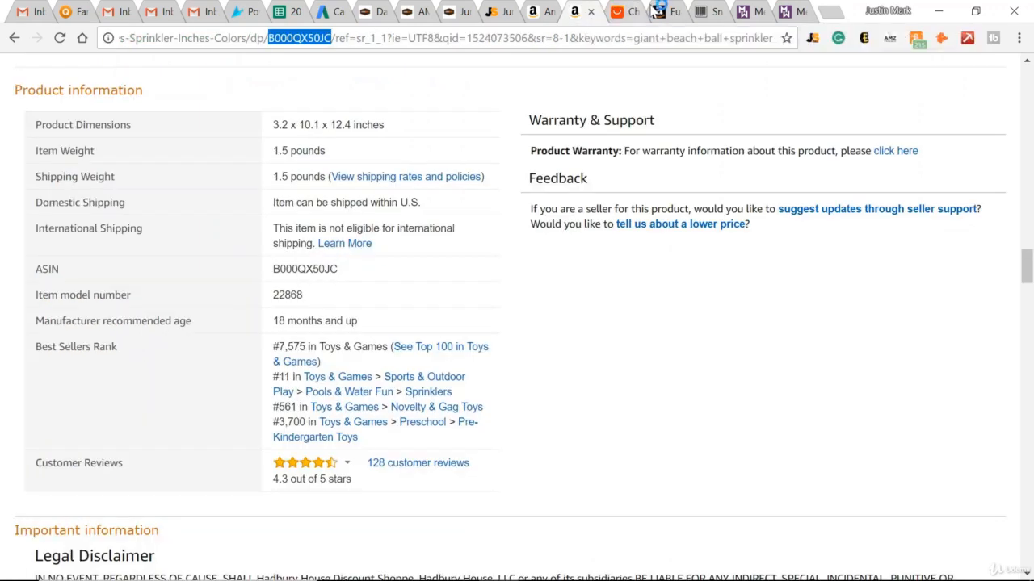
{"action": "left_click", "coordinate": [622, 11]}
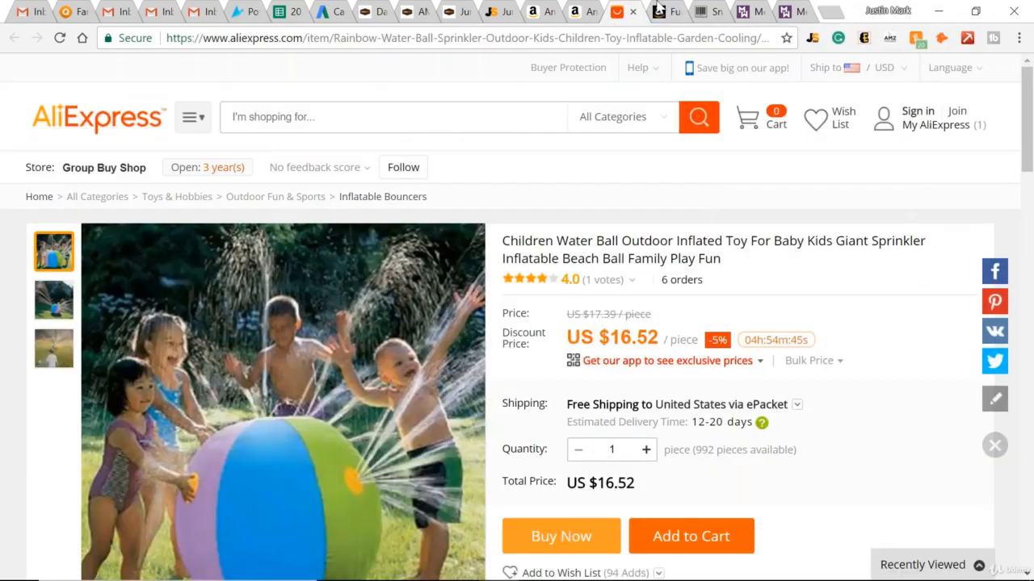
{"action": "left_click", "coordinate": [661, 11]}
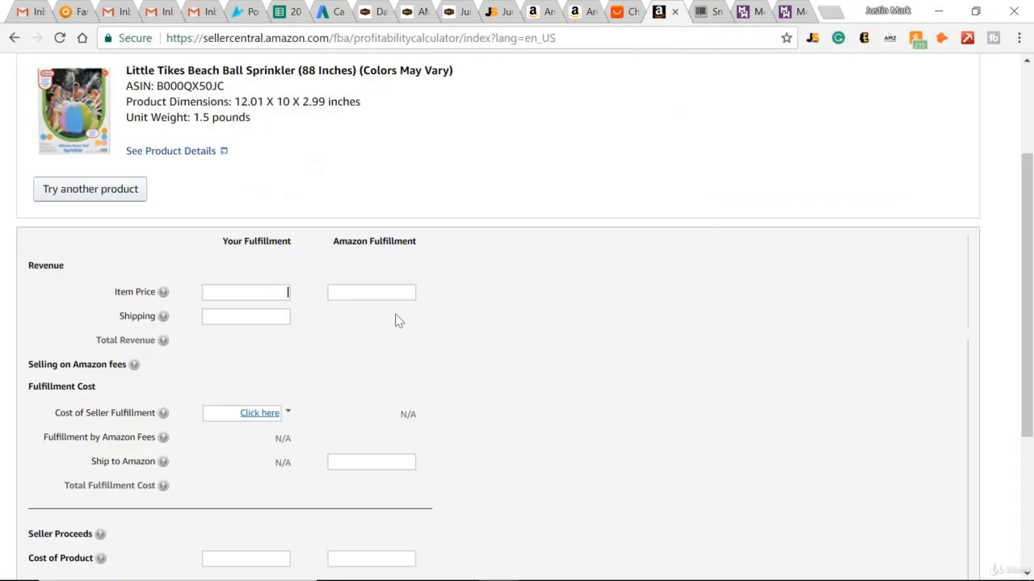
{"action": "left_click", "coordinate": [242, 319]}
{"action": "scroll", "coordinate": [202, 420], "scroll_direction": "down", "scroll_amount": 1}
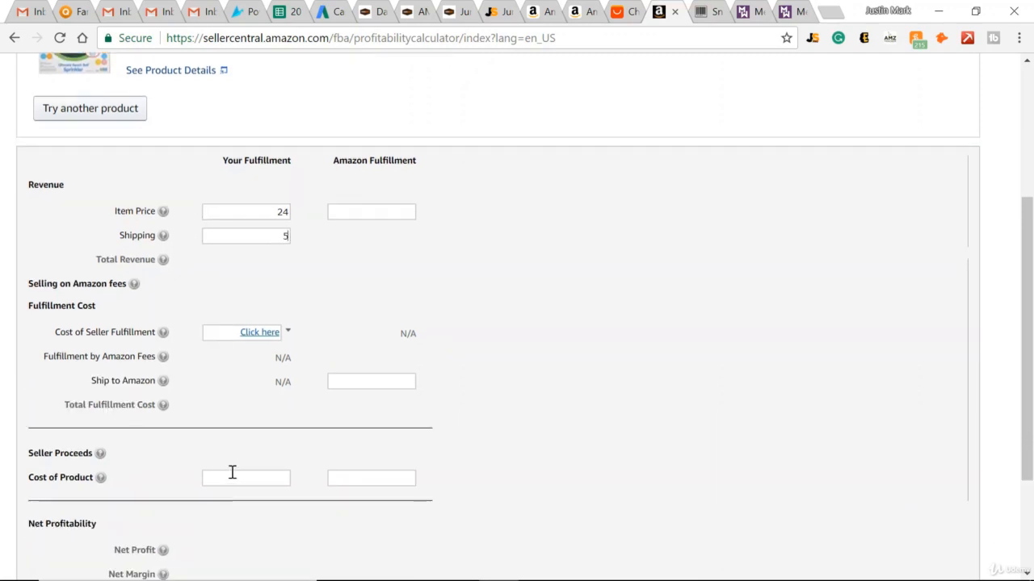
Check the AliExpress discount price and set the cost of product to 16.52 for both Your Fulfillment and Amazon Fulfillment
{"action": "left_click", "coordinate": [634, 11]}
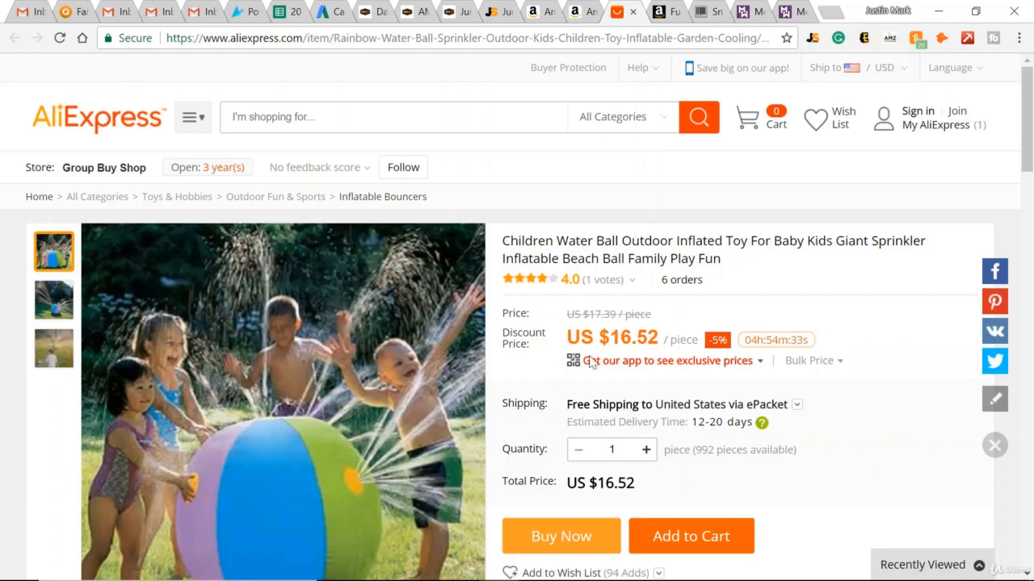
{"action": "left_click", "coordinate": [653, 12]}
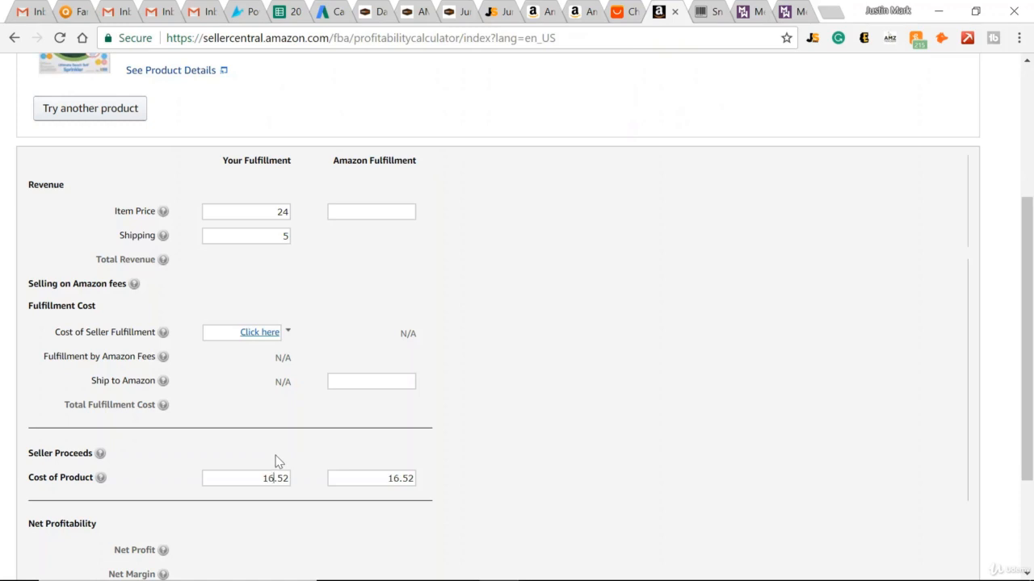
Calculate the sprinkler's profitability in the FBA Revenue Calculator and examine its net profit and net margin
{"action": "scroll", "coordinate": [275, 461], "scroll_direction": "down", "scroll_amount": 2}
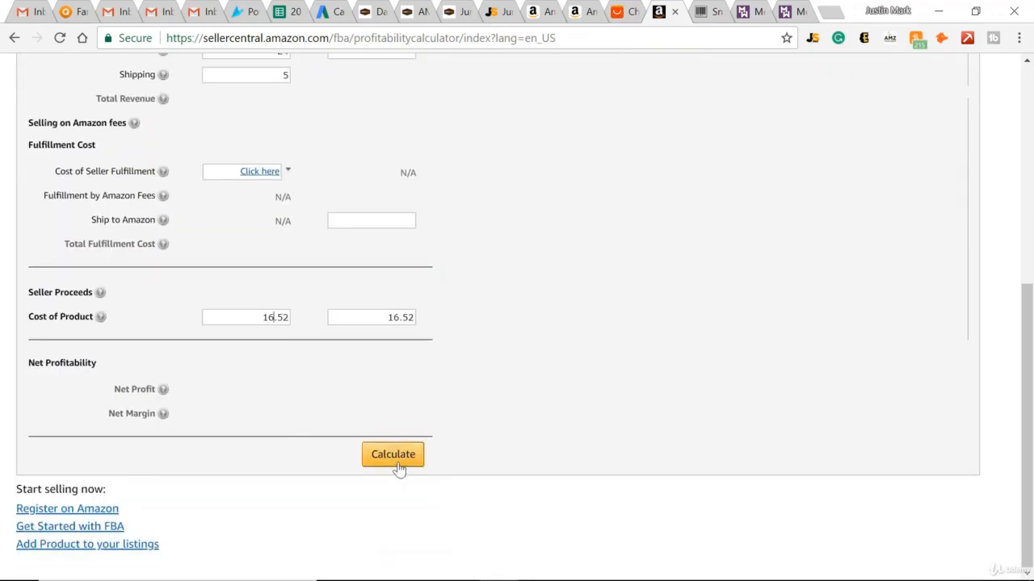
{"action": "left_click", "coordinate": [393, 457]}
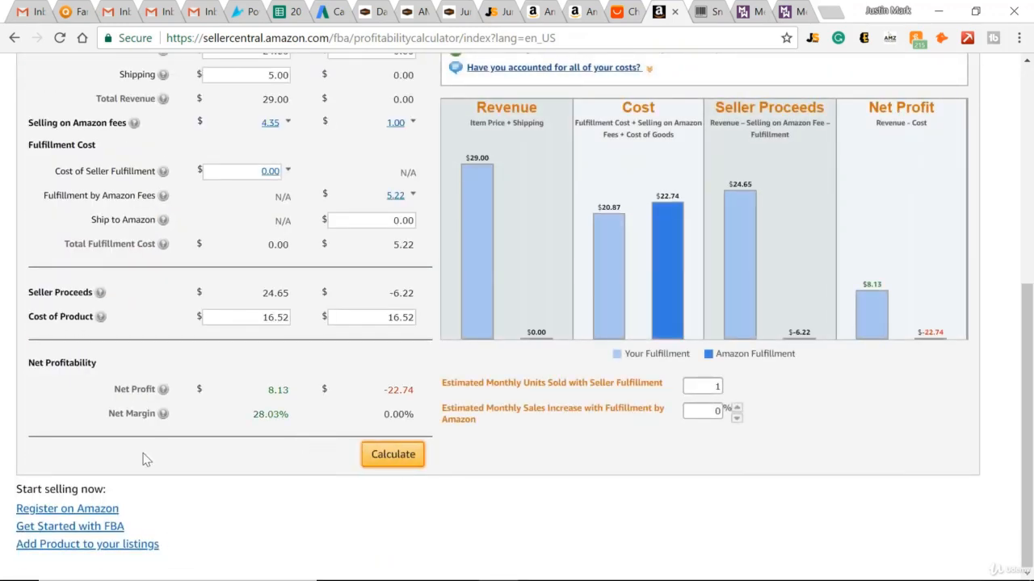
{"action": "left_click", "coordinate": [143, 394]}
{"action": "left_click", "coordinate": [95, 415]}
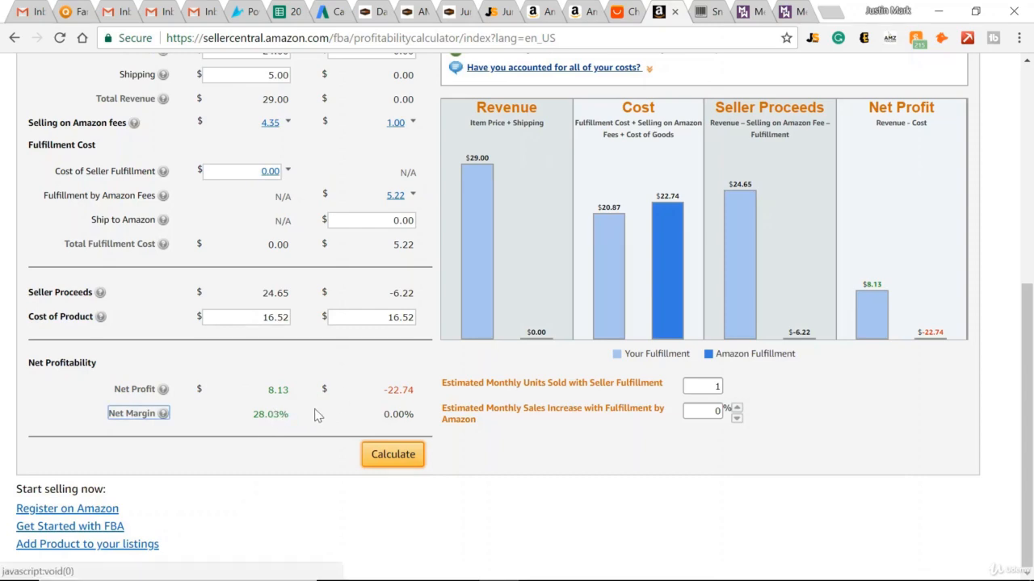
{"action": "scroll", "coordinate": [269, 464], "scroll_direction": "up", "scroll_amount": 4}
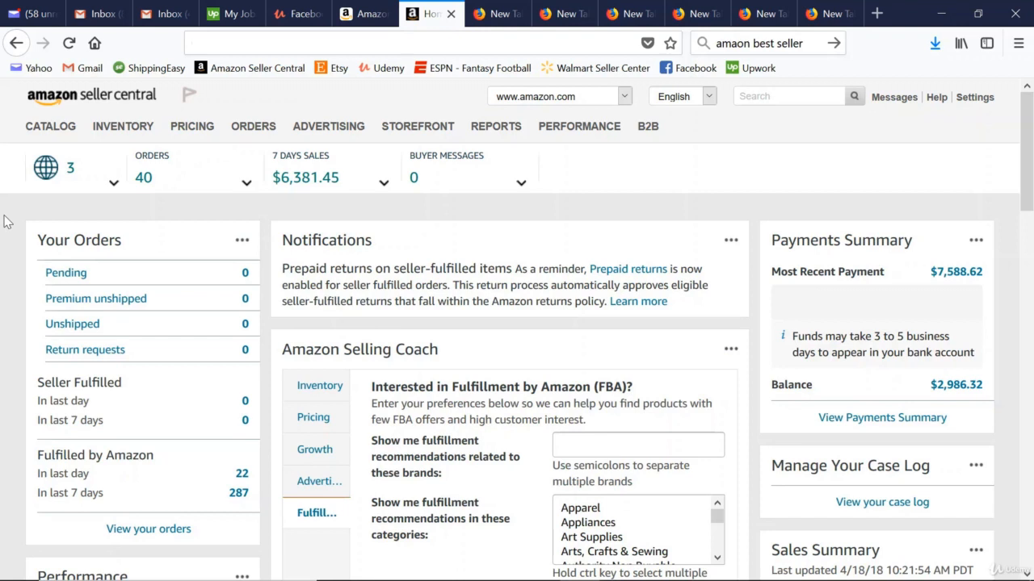
Switch to Amazon Seller Central and start creating a new product listing that is not in Amazon's catalog
{"action": "mouse_move", "coordinate": [120, 125]}
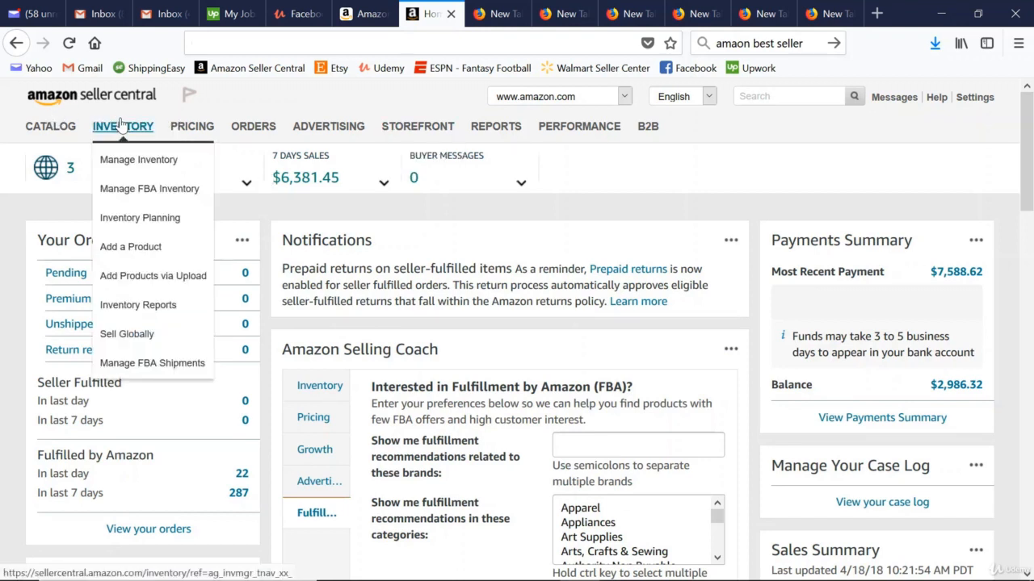
{"action": "left_click", "coordinate": [139, 250]}
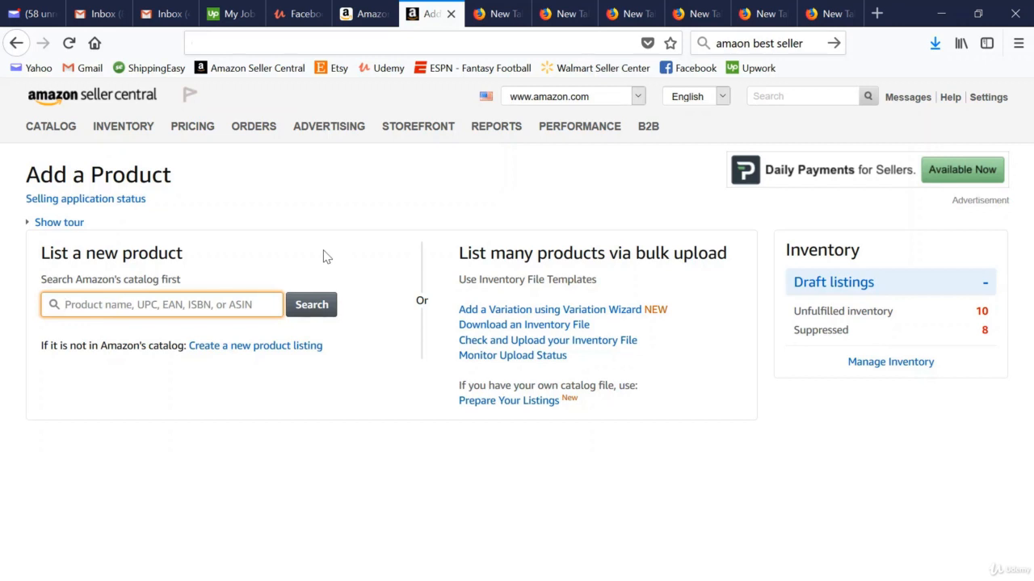
{"action": "left_click", "coordinate": [242, 347]}
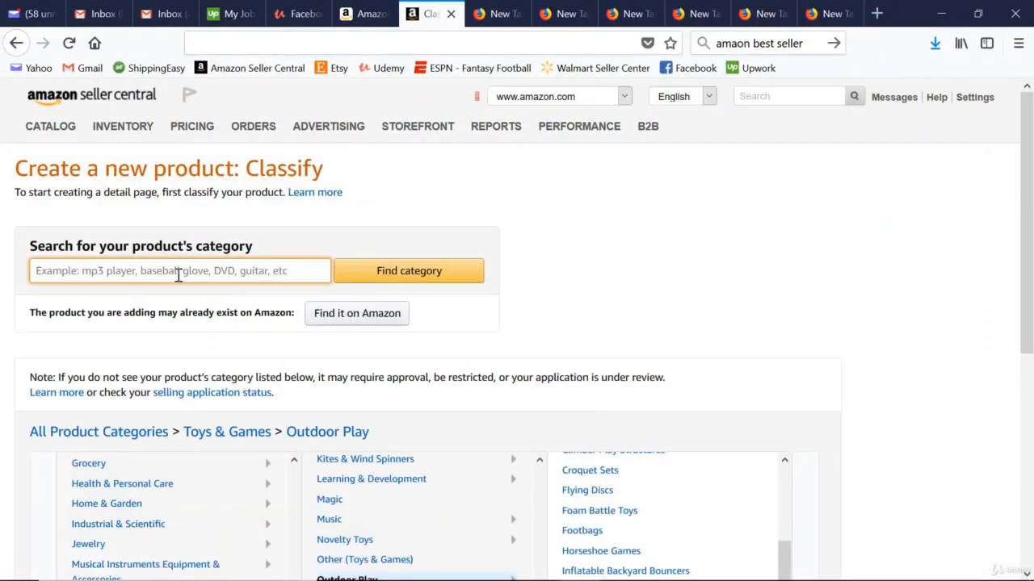
Search the product categories for "sprinkler" and classify the product under Toys & Games > Swimming & Pools > Play Water Lawn Sprinklers
{"action": "type", "text": "sprinkler"}
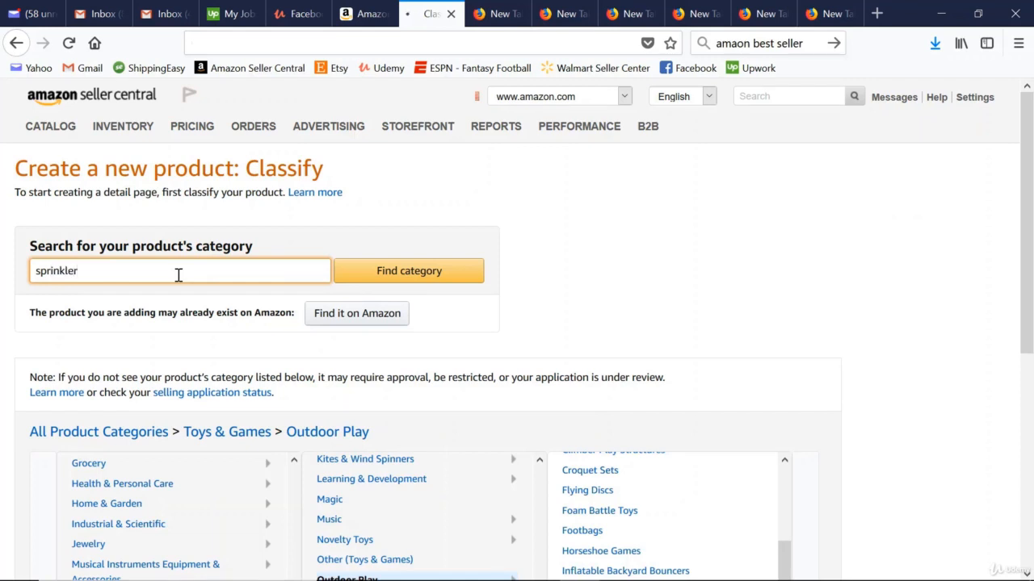
{"action": "key", "text": "Return"}
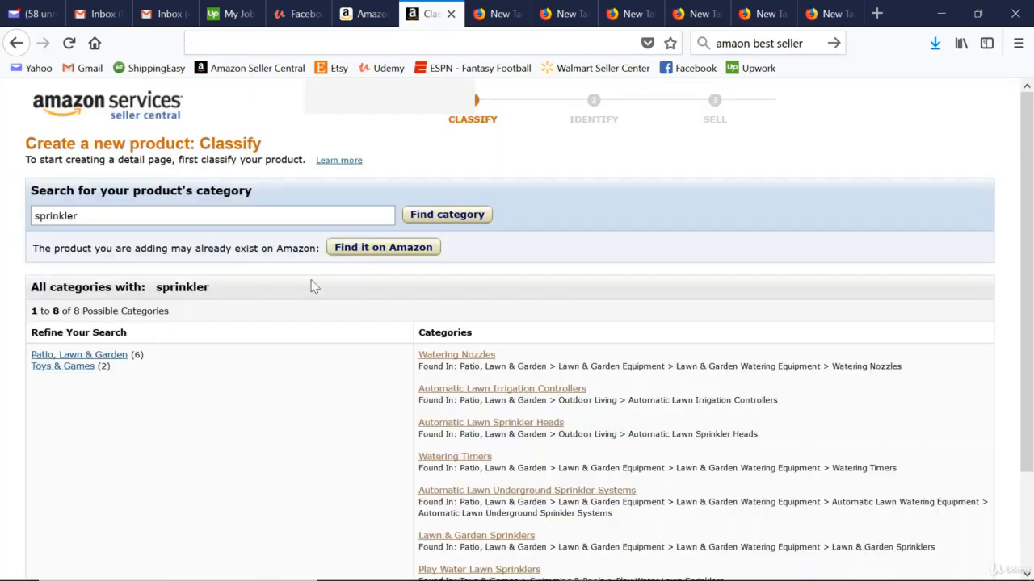
{"action": "left_click", "coordinate": [81, 368]}
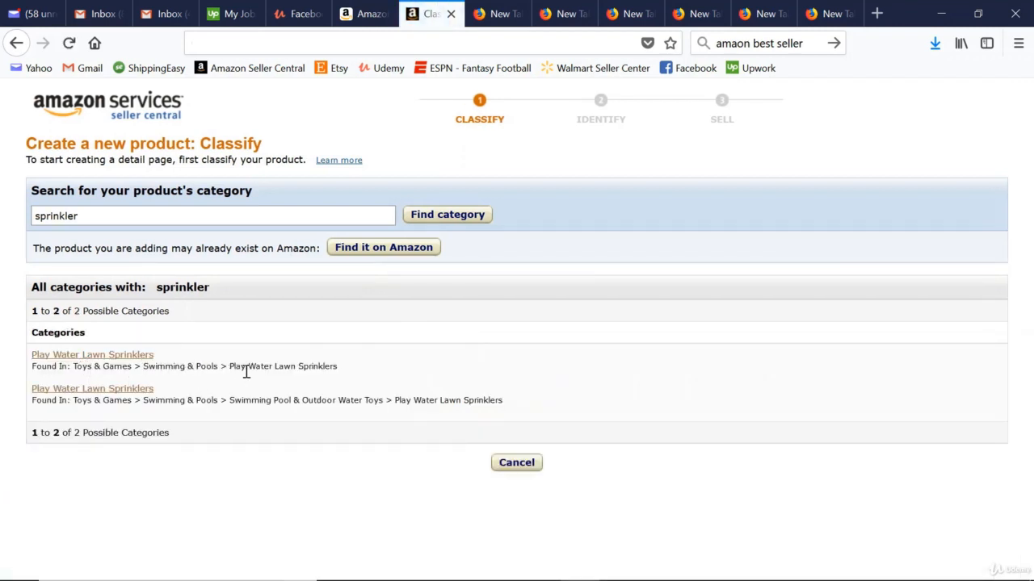
{"action": "left_click", "coordinate": [116, 359]}
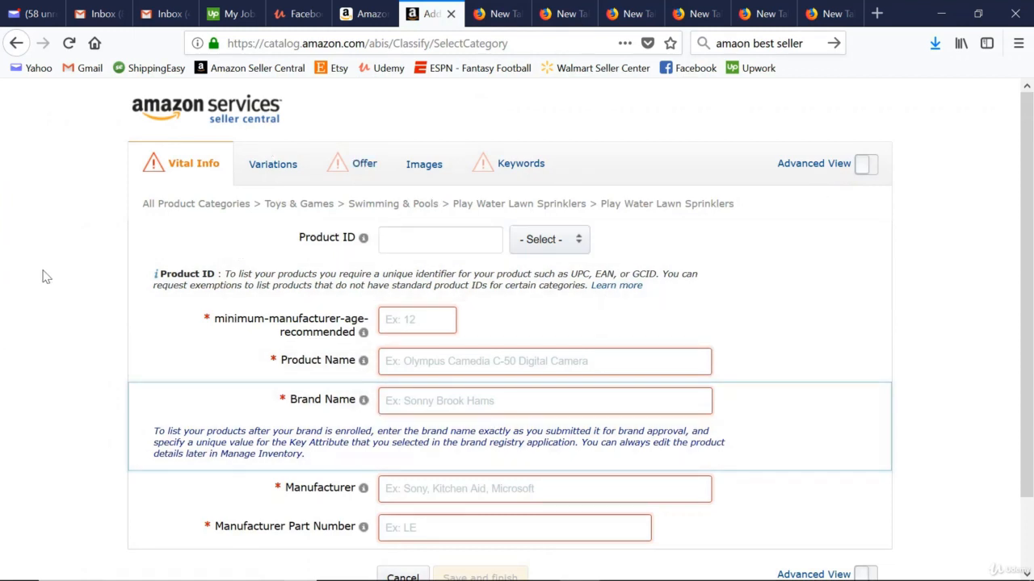
Turn on Advanced View and set the Product ID type to UPC, consulting SnapUPC's information on Amazon UPC codes
{"action": "left_click", "coordinate": [866, 167]}
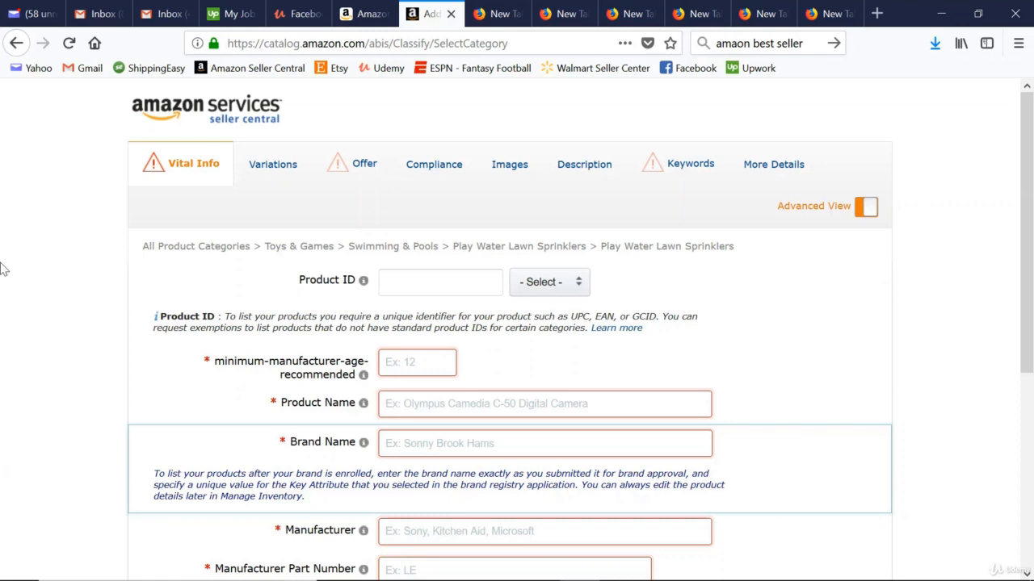
{"action": "left_click", "coordinate": [570, 292]}
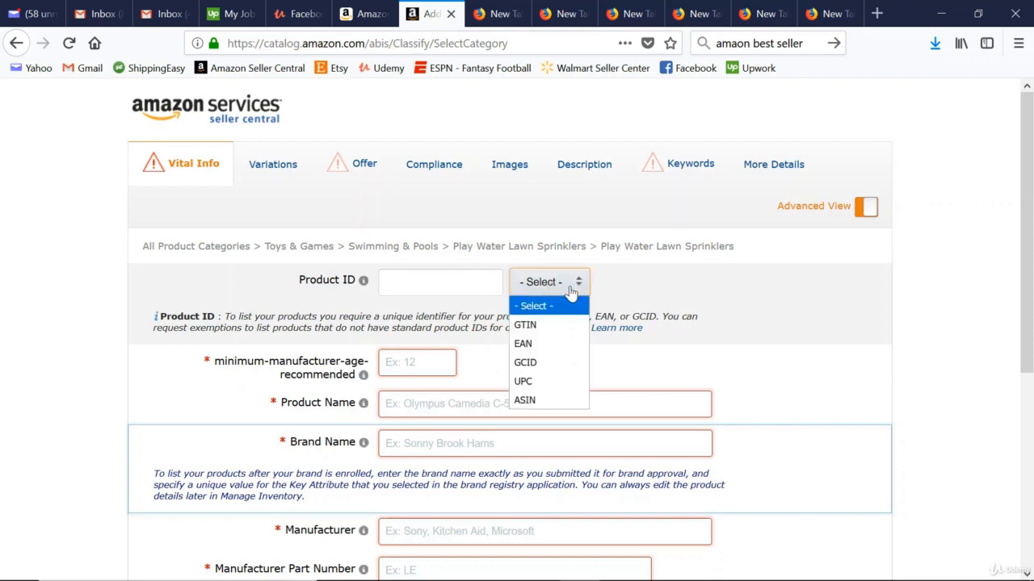
{"action": "left_click", "coordinate": [557, 383]}
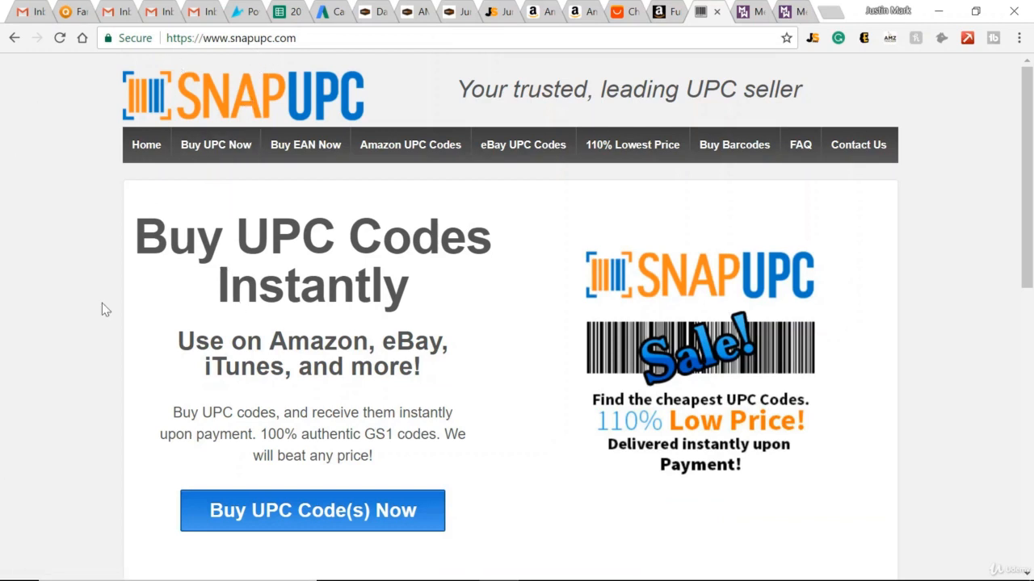
{"action": "left_click", "coordinate": [421, 145]}
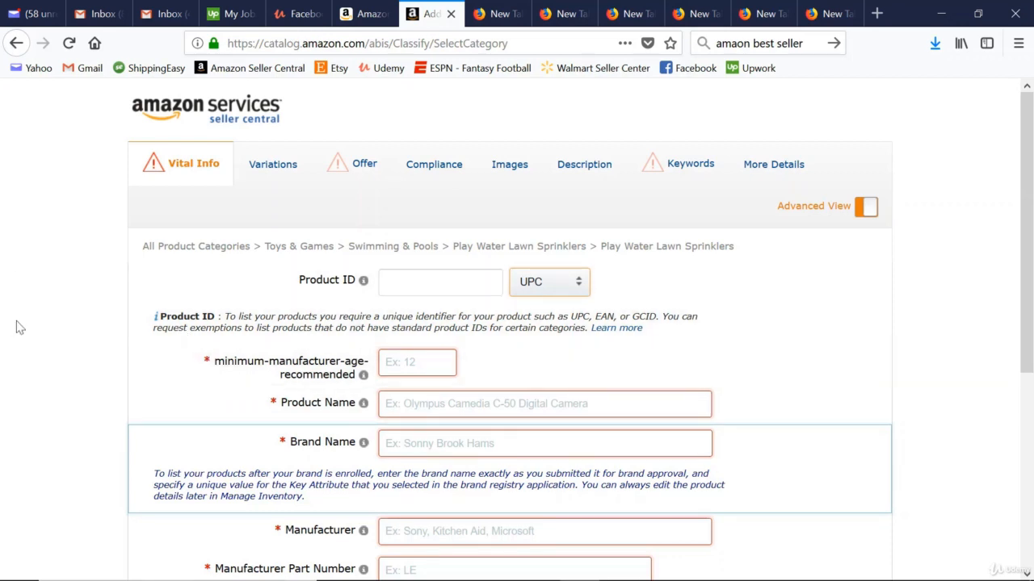
Review the Vital Info fields of the new listing, from product name and brand through color, size and skill level
{"action": "scroll", "coordinate": [117, 293], "scroll_direction": "down", "scroll_amount": 3}
{"action": "scroll", "coordinate": [117, 293], "scroll_direction": "down", "scroll_amount": 1}
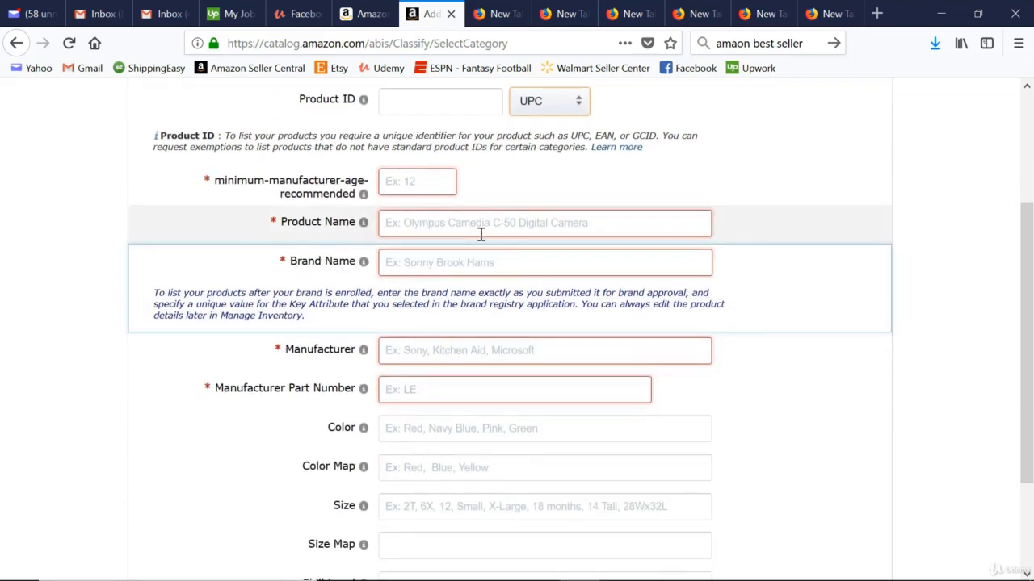
{"action": "mouse_move", "coordinate": [365, 224]}
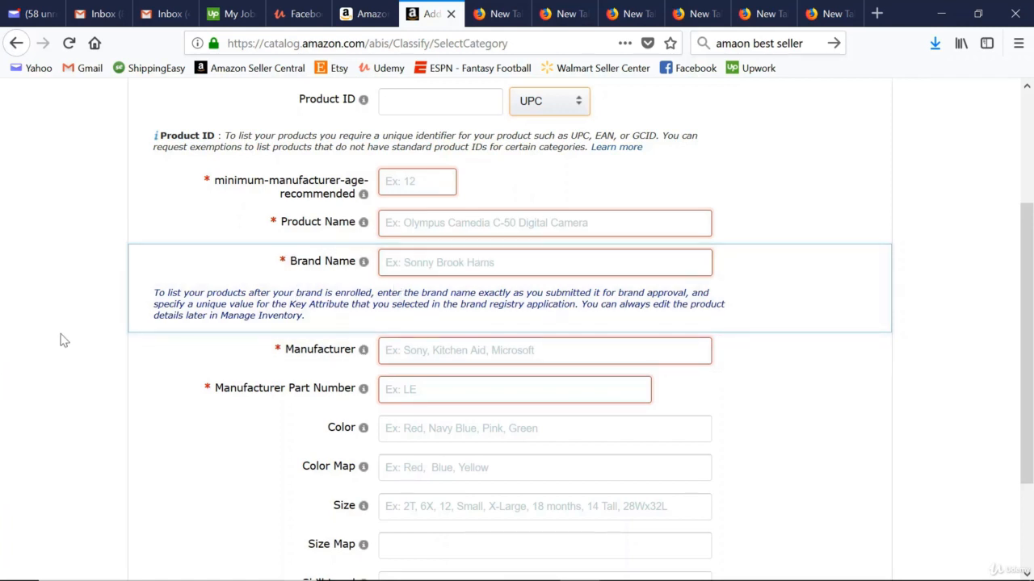
{"action": "scroll", "coordinate": [62, 340], "scroll_direction": "down", "scroll_amount": 3}
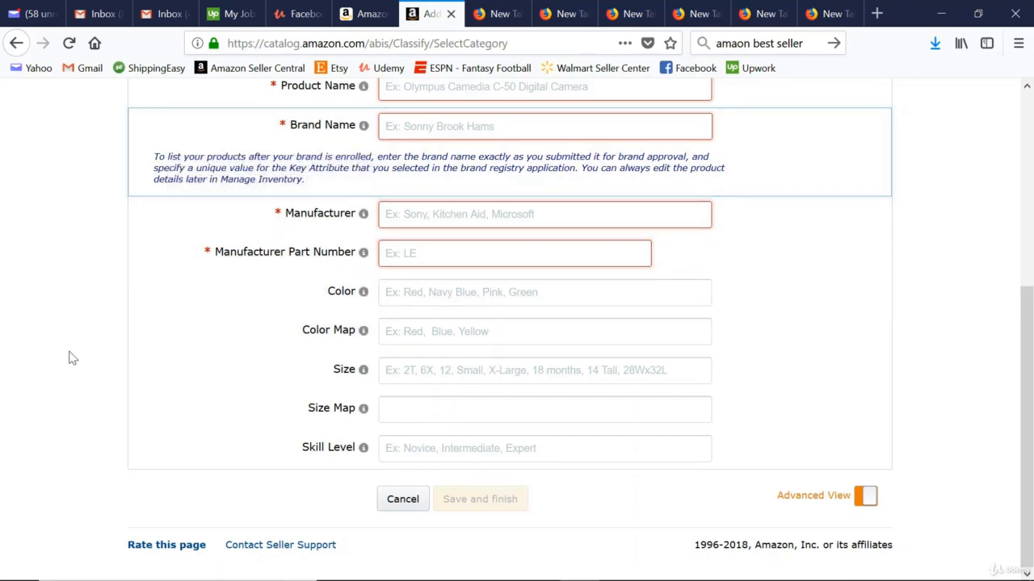
{"action": "scroll", "coordinate": [76, 369], "scroll_direction": "up", "scroll_amount": 5}
Set the listing's variation theme to Size
{"action": "left_click", "coordinate": [272, 167]}
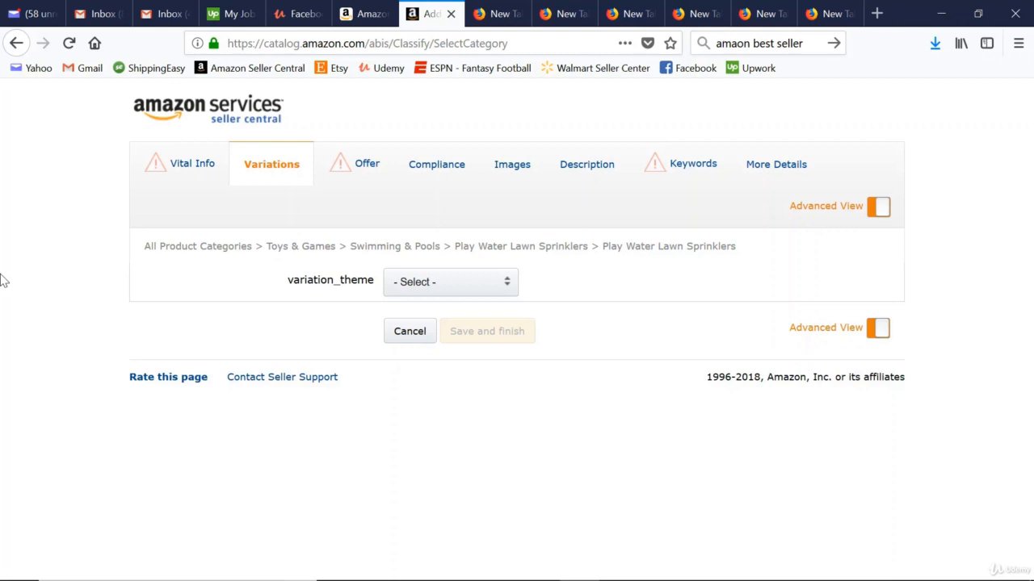
{"action": "left_click", "coordinate": [491, 292]}
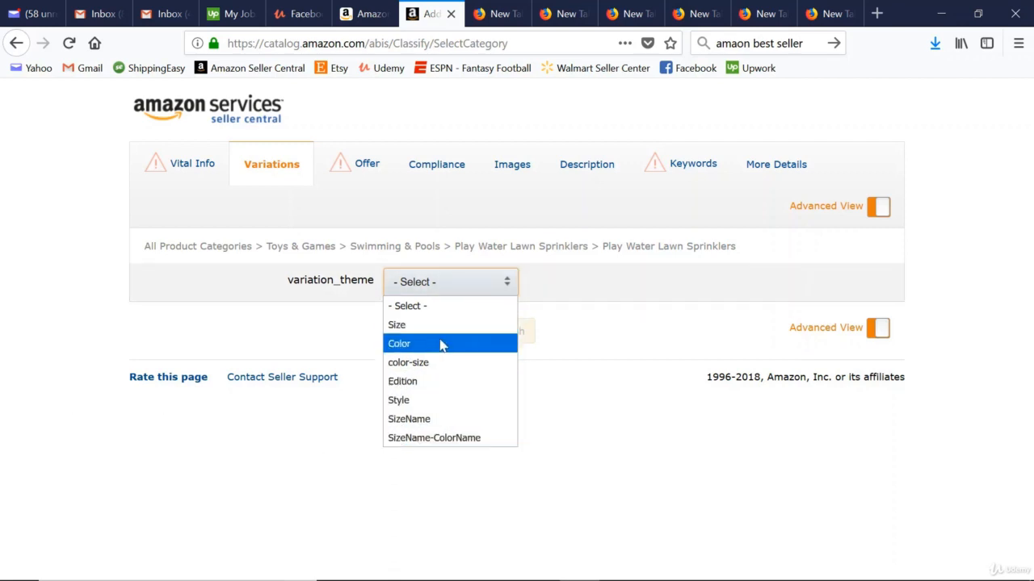
{"action": "left_click", "coordinate": [524, 323]}
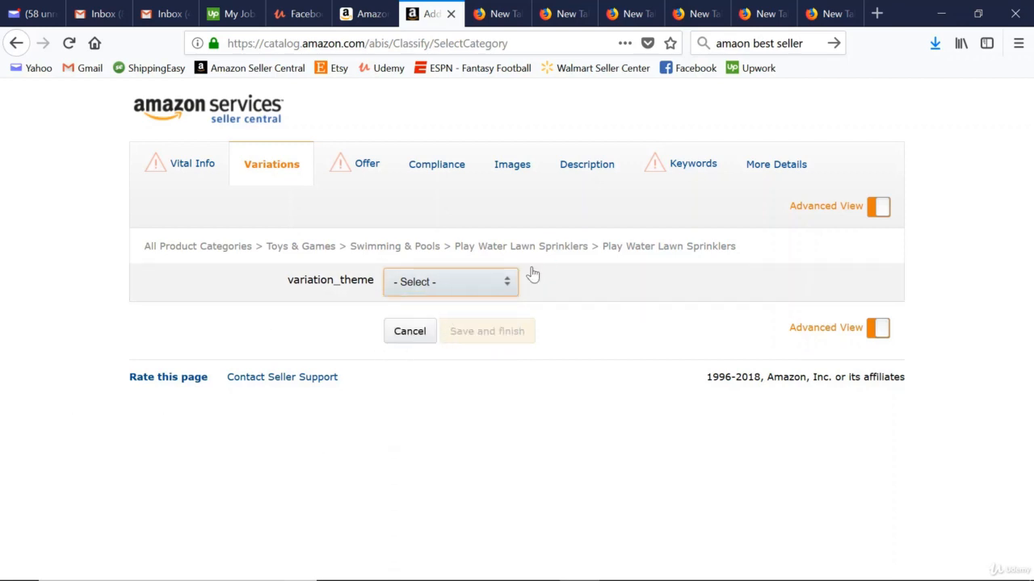
{"action": "scroll", "coordinate": [194, 299], "scroll_direction": "down", "scroll_amount": 3}
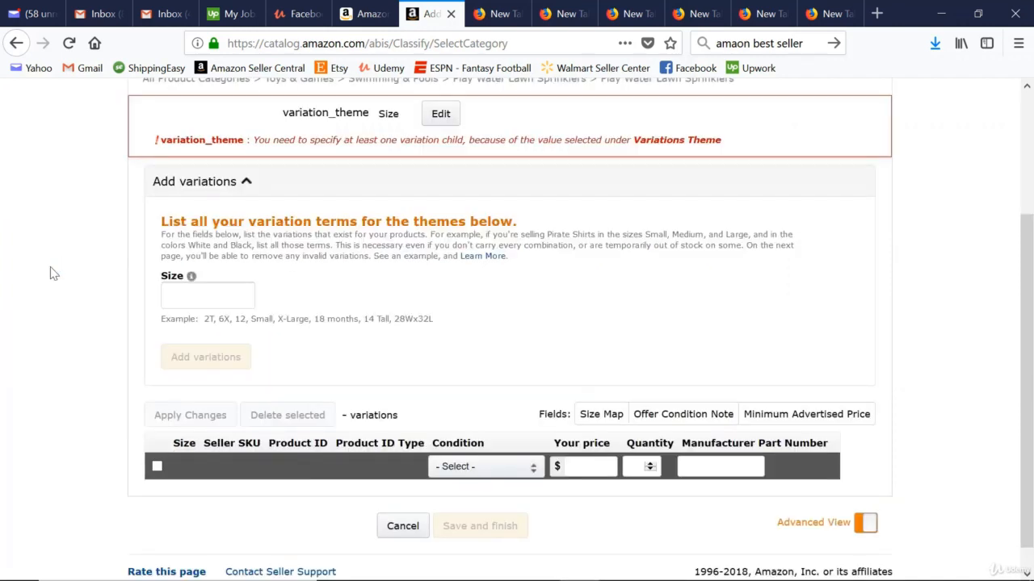
Add the size variations S, M and L to the listing
{"action": "left_click", "coordinate": [208, 300]}
{"action": "type", "text": "S"}
{"action": "left_click", "coordinate": [296, 291]}
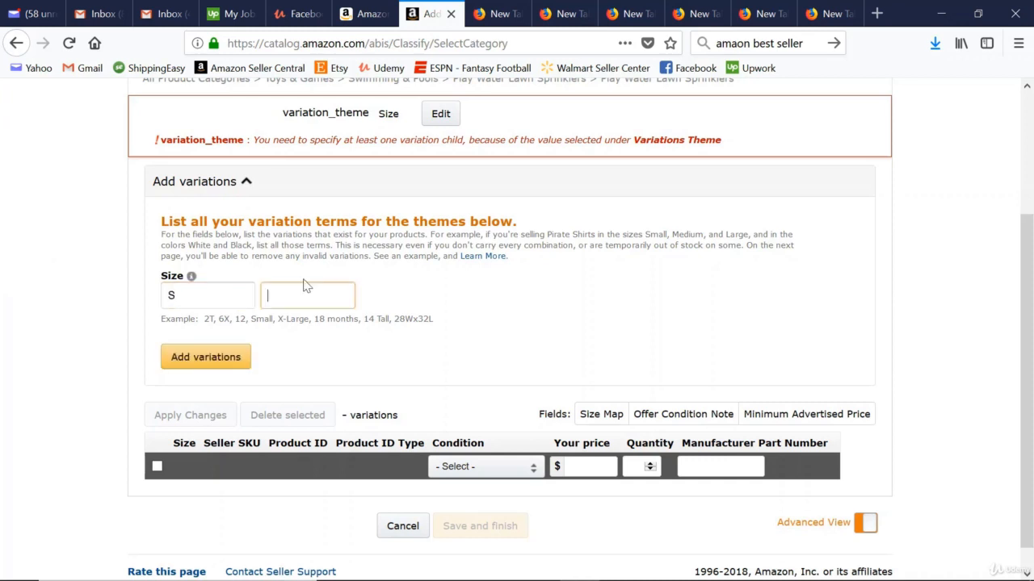
{"action": "type", "text": "M"}
{"action": "left_click", "coordinate": [372, 290]}
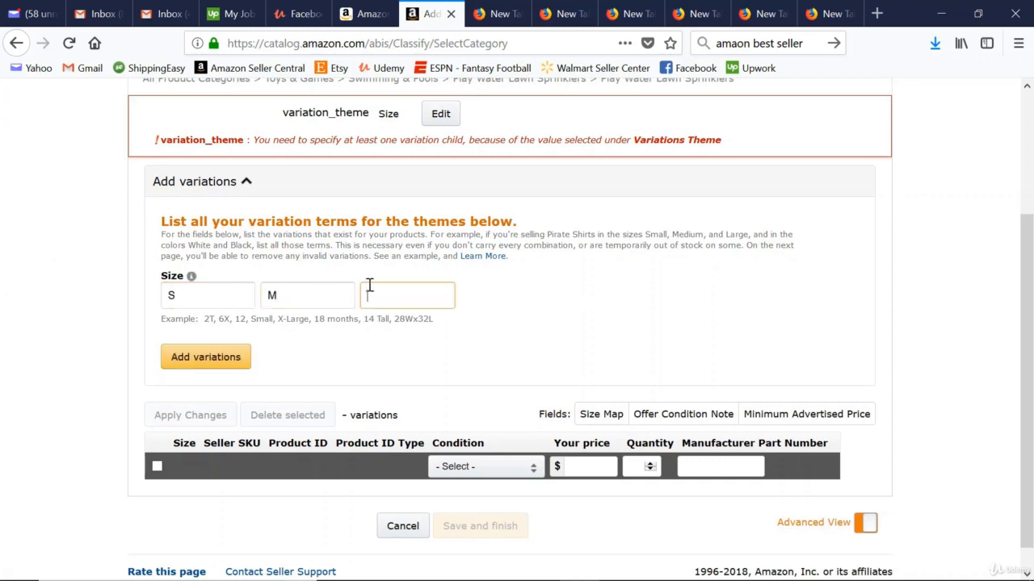
{"action": "type", "text": "L"}
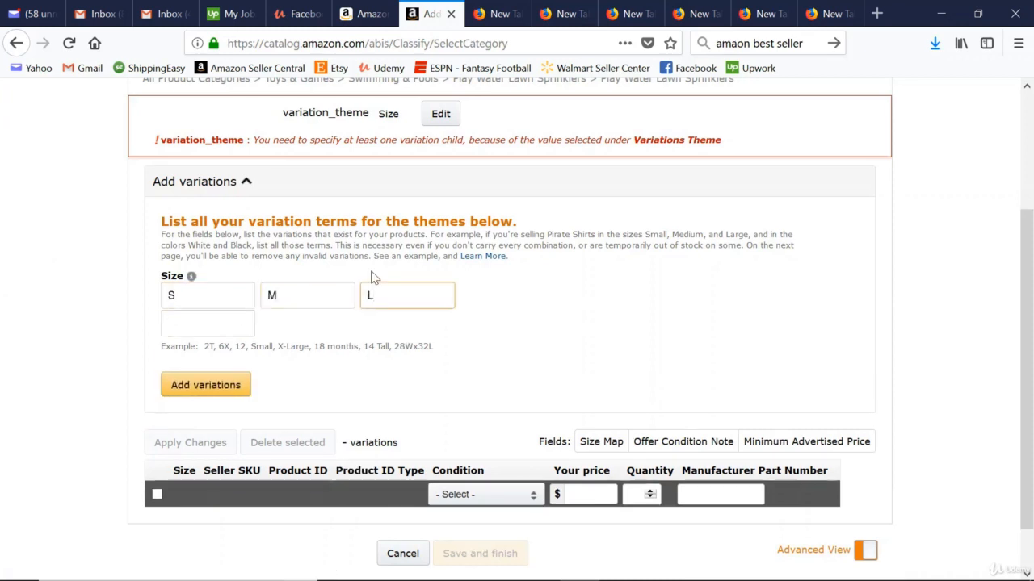
{"action": "left_click", "coordinate": [216, 386]}
{"action": "scroll", "coordinate": [121, 367], "scroll_direction": "down", "scroll_amount": 4}
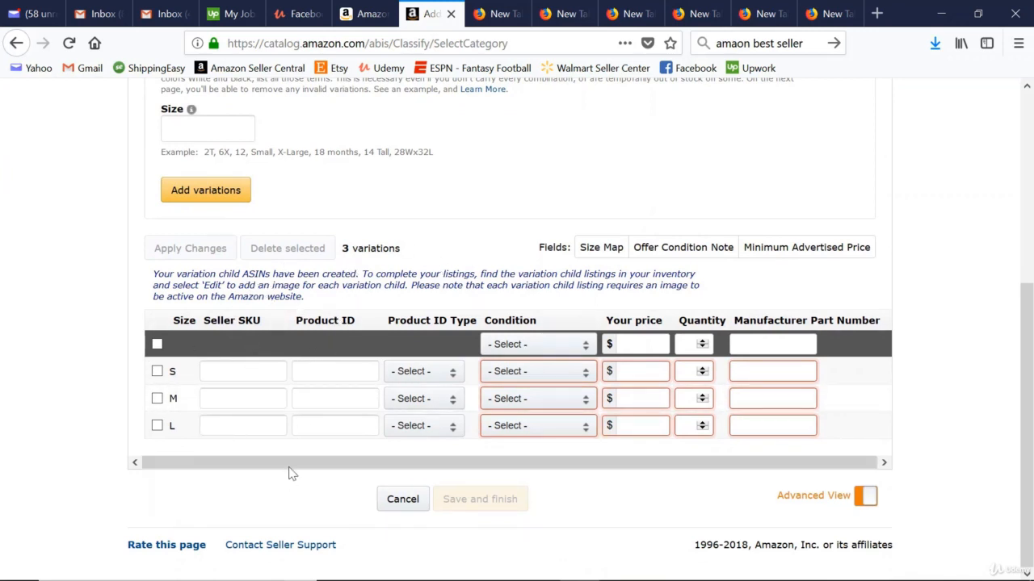
Give the size S variation the product ID type UPC, condition New, a price of $24 and a quantity of 0
{"action": "left_click", "coordinate": [442, 373]}
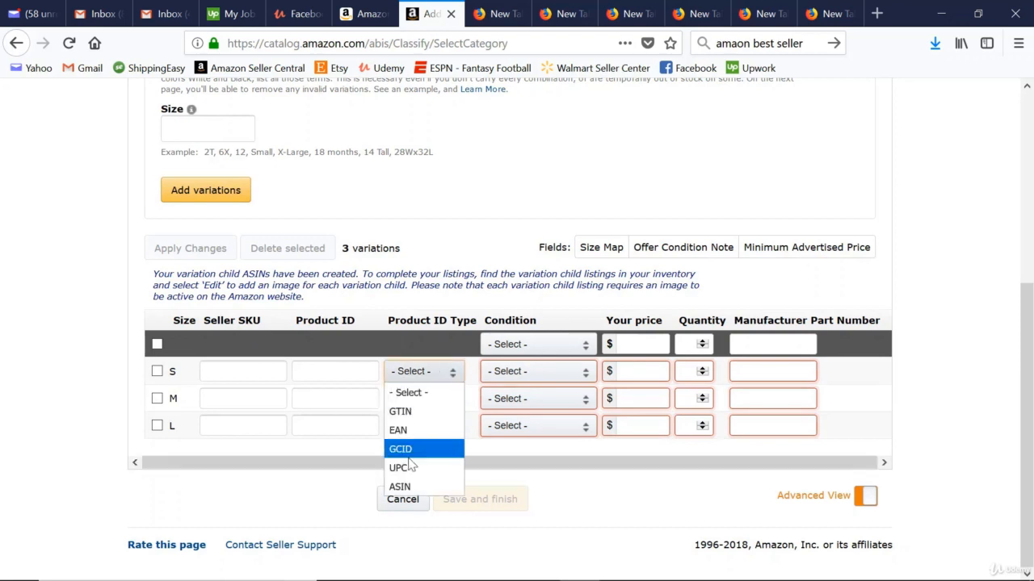
{"action": "left_click", "coordinate": [412, 468]}
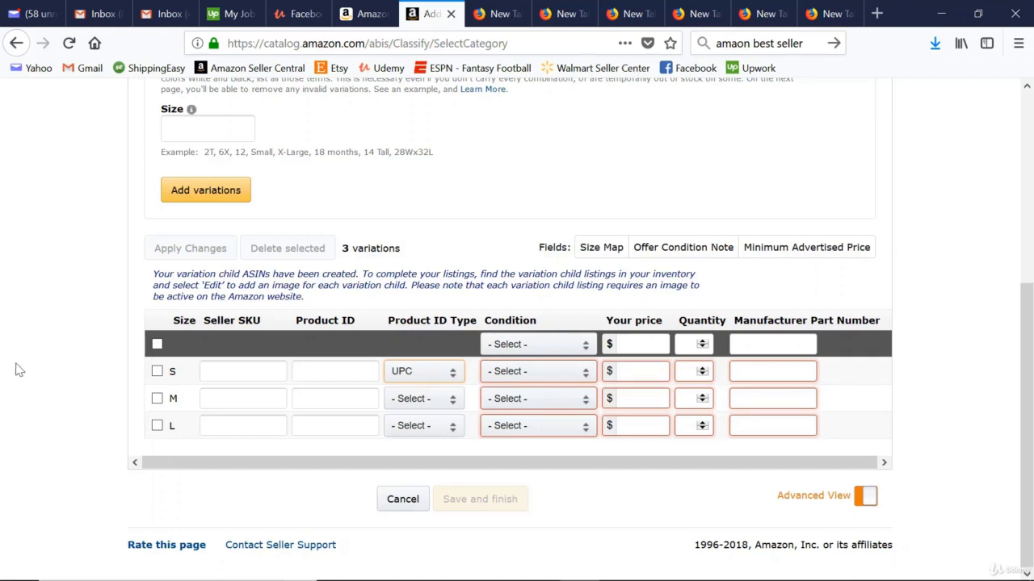
{"action": "left_click", "coordinate": [525, 373]}
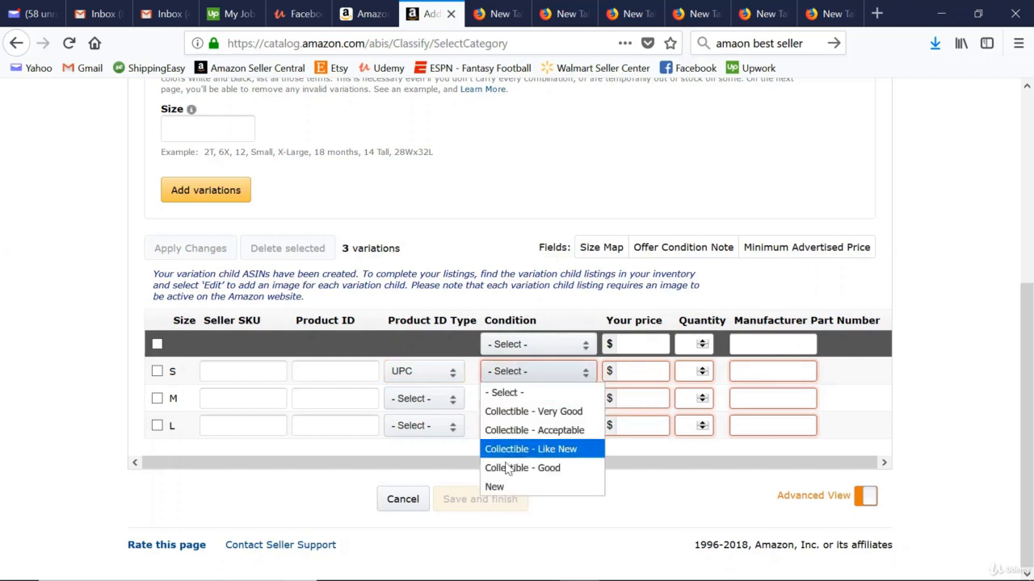
{"action": "left_click", "coordinate": [505, 489]}
{"action": "left_click", "coordinate": [641, 371]}
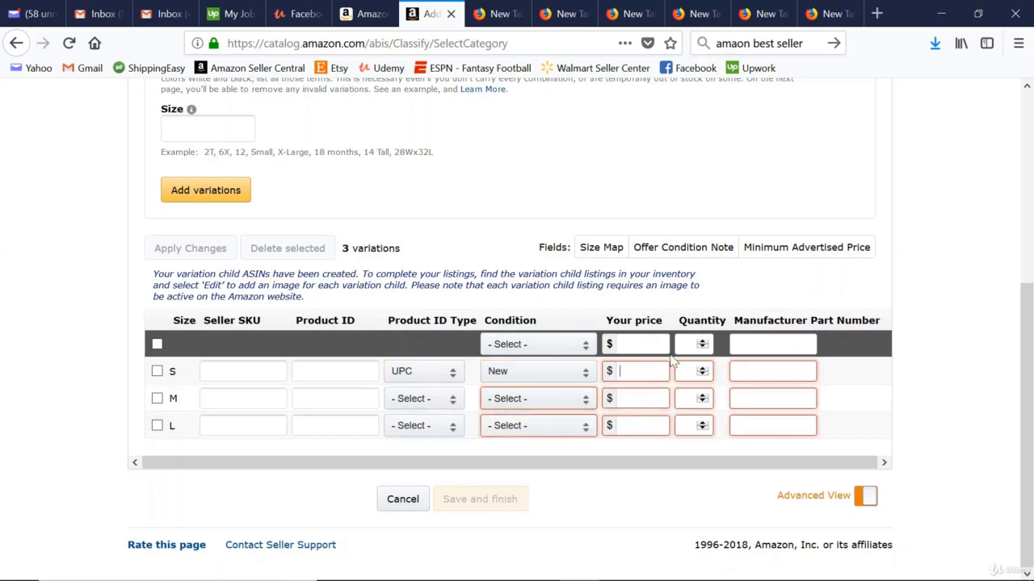
{"action": "type", "text": "24"}
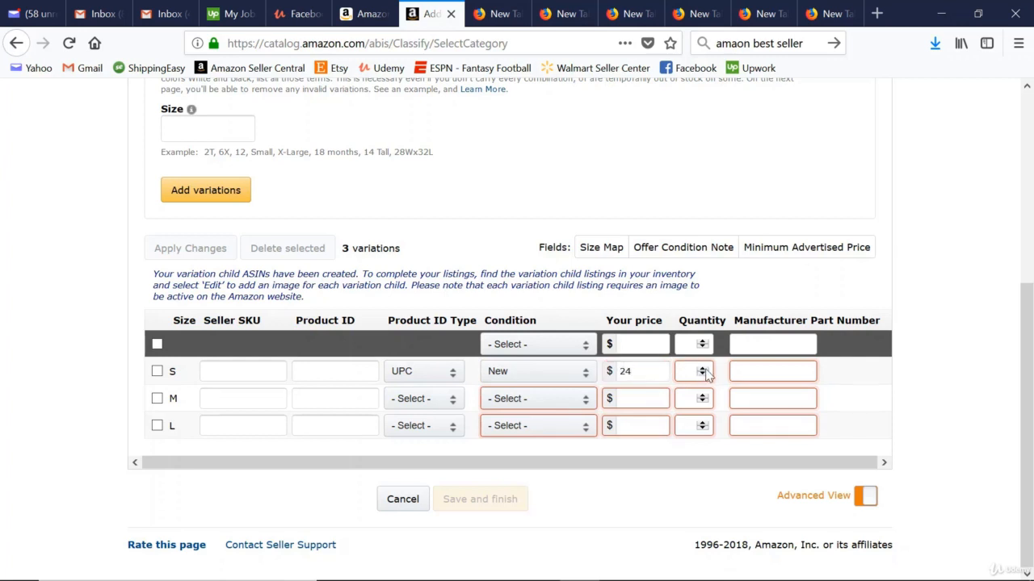
{"action": "left_click", "coordinate": [702, 367]}
{"action": "left_click", "coordinate": [693, 372]}
{"action": "type", "text": "1"}
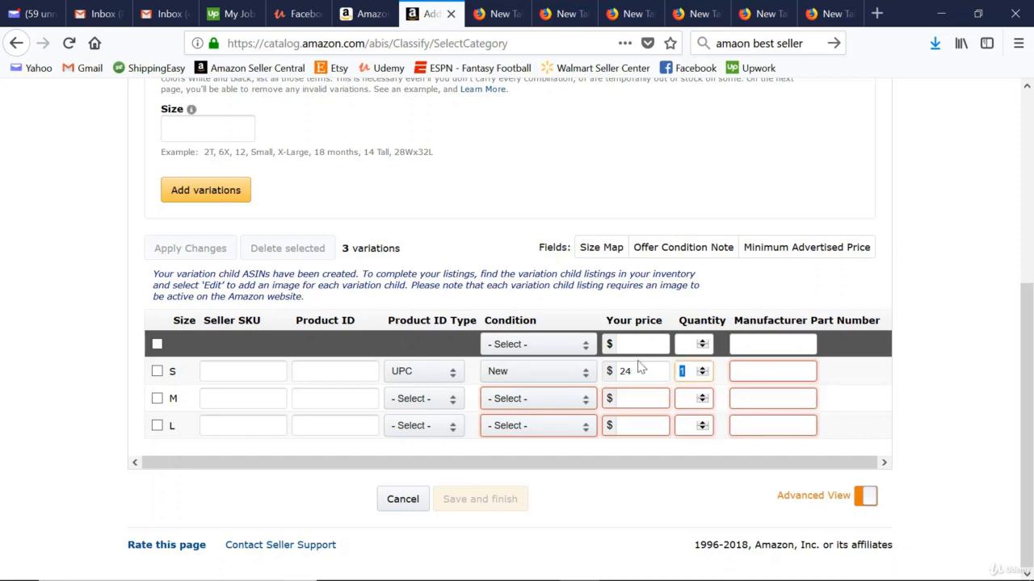
{"action": "type", "text": "0"}
Review the listing's Offer fields, including max order quantity, shipping template, handling time and fulfillment channel
{"action": "scroll", "coordinate": [69, 334], "scroll_direction": "up", "scroll_amount": 4}
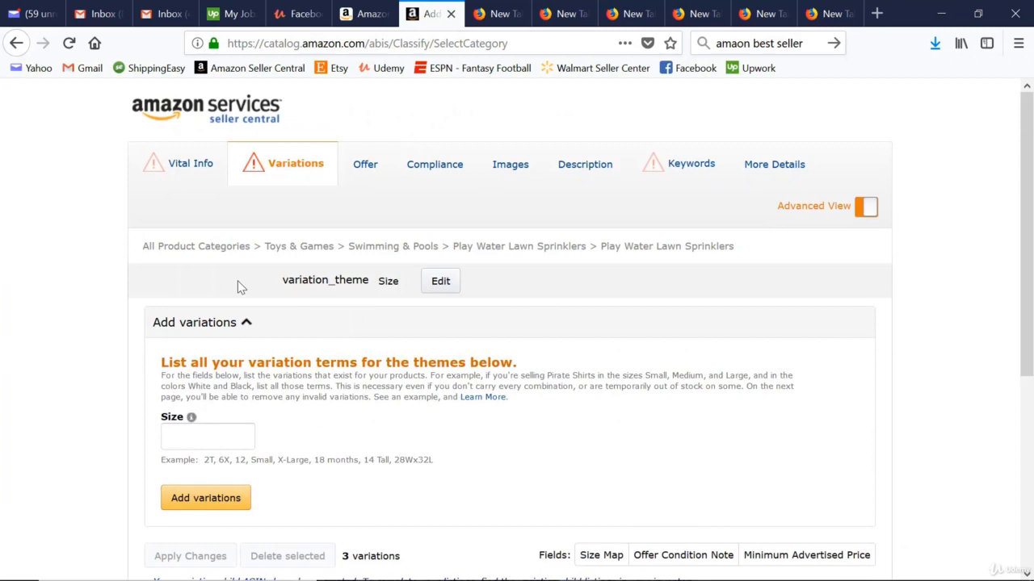
{"action": "left_click", "coordinate": [364, 164]}
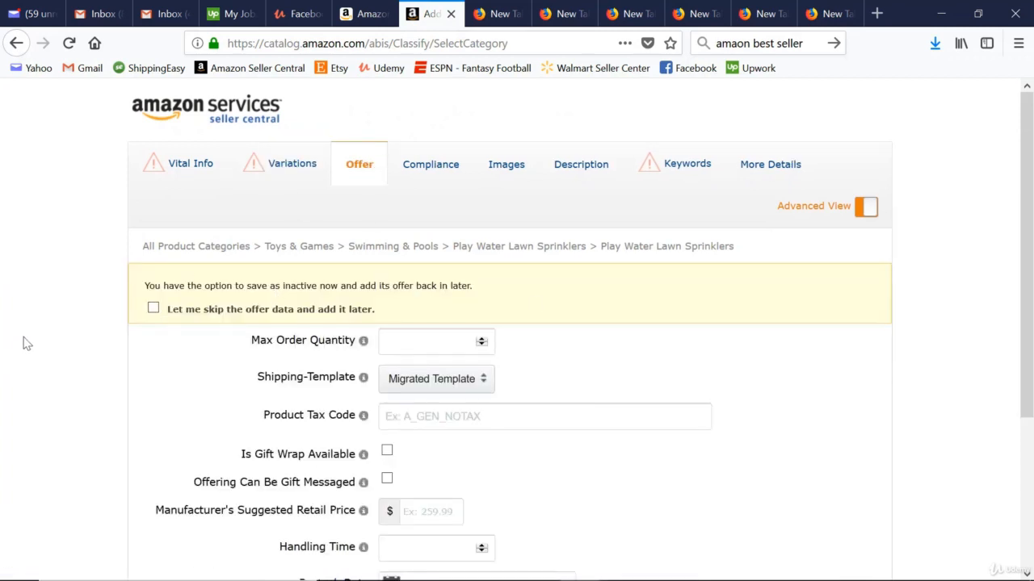
{"action": "scroll", "coordinate": [22, 345], "scroll_direction": "down", "scroll_amount": 2}
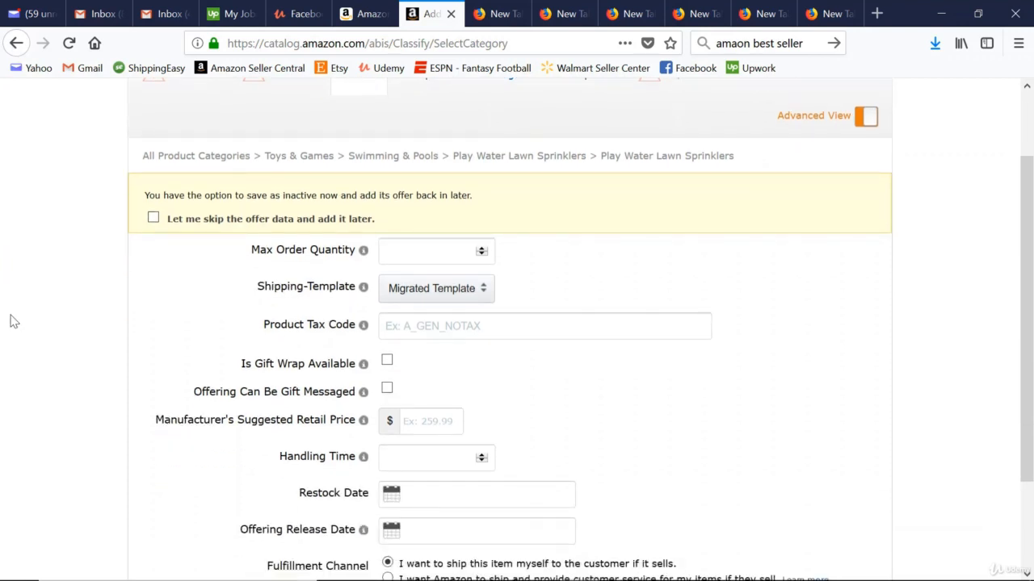
Set the listing's product tax code to A_GEN_TAX
{"action": "left_click", "coordinate": [455, 327]}
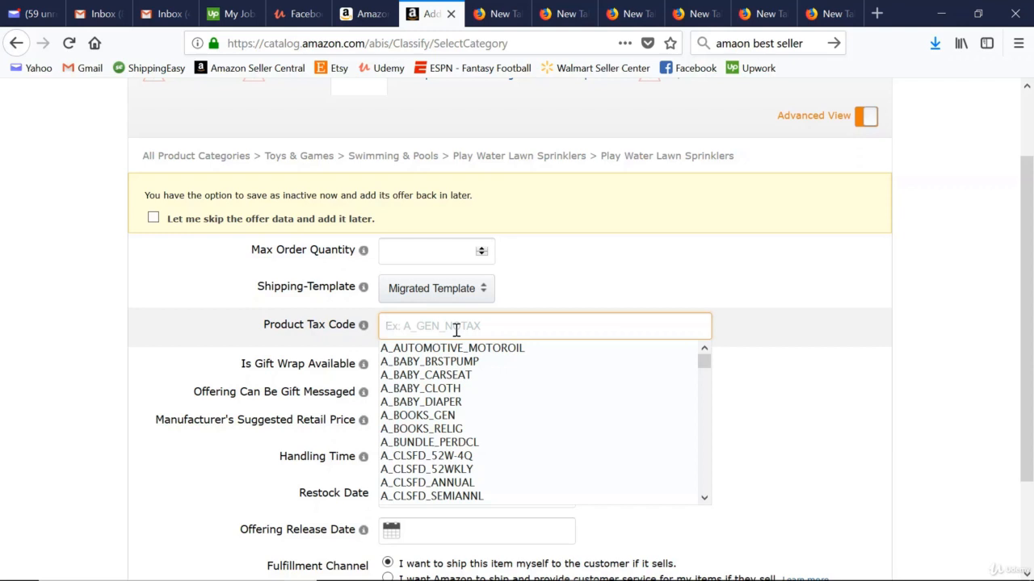
{"action": "type", "text": "A_Gen"}
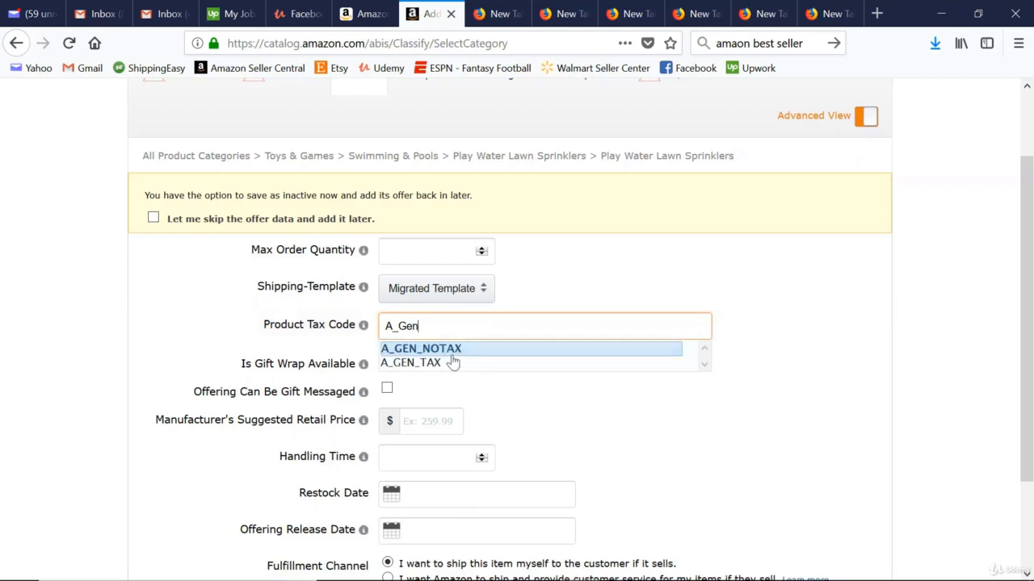
{"action": "left_click", "coordinate": [453, 362]}
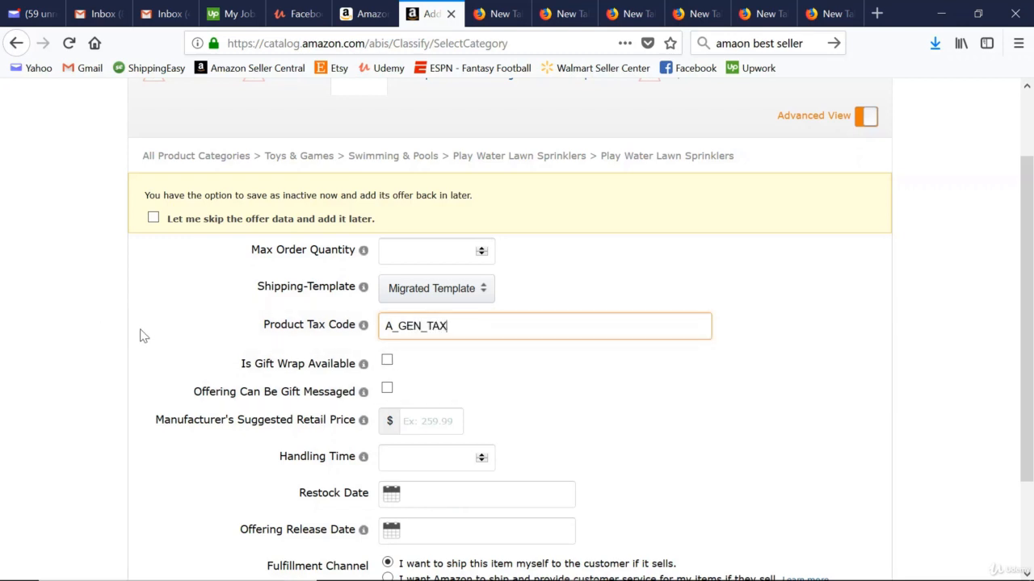
Set the offer's manufacturer's suggested retail price to $49.99 and its handling time to 20
{"action": "scroll", "coordinate": [32, 333], "scroll_direction": "down", "scroll_amount": 3}
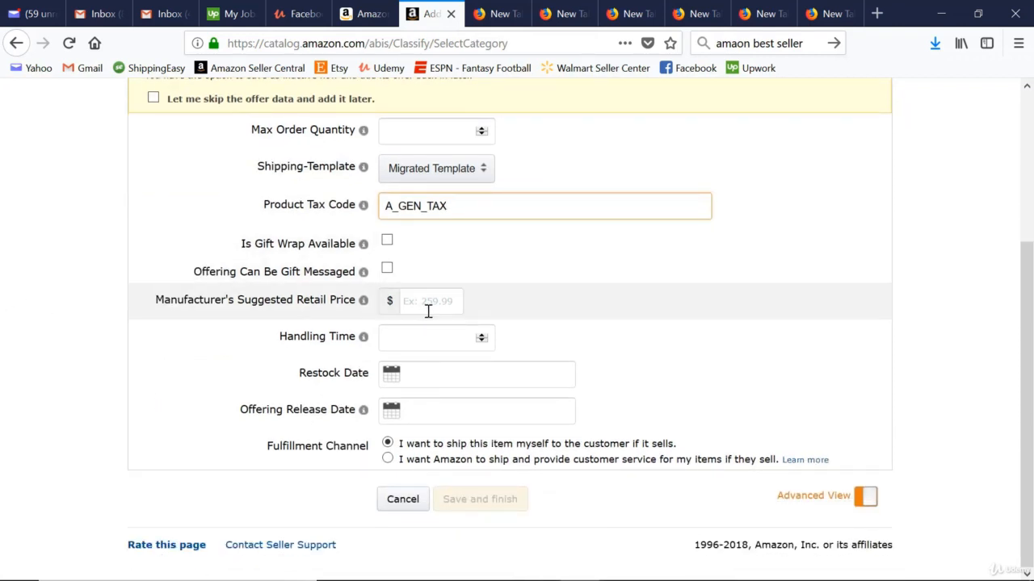
{"action": "left_click", "coordinate": [434, 306]}
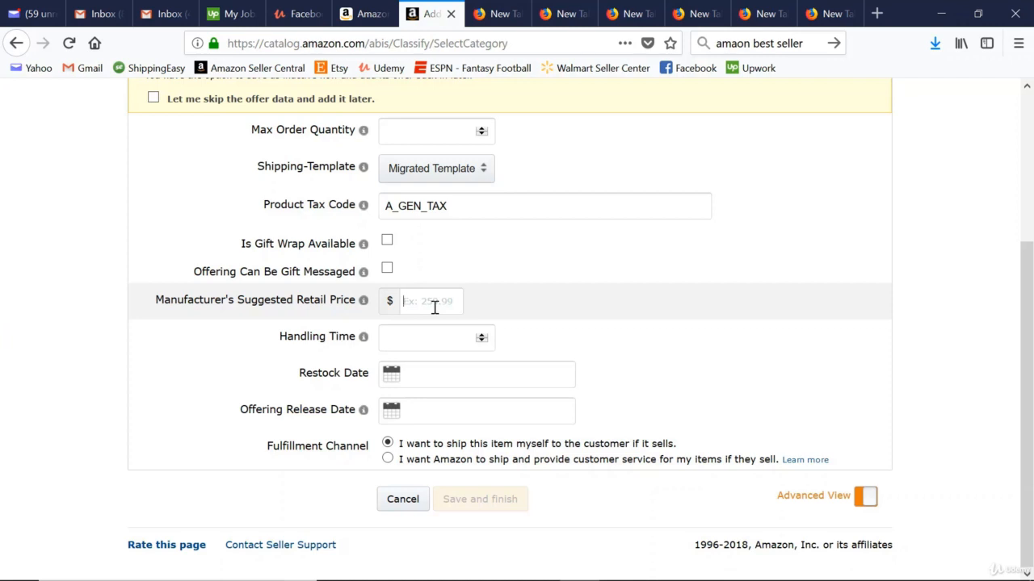
{"action": "type", "text": "49.99"}
{"action": "left_click", "coordinate": [440, 334]}
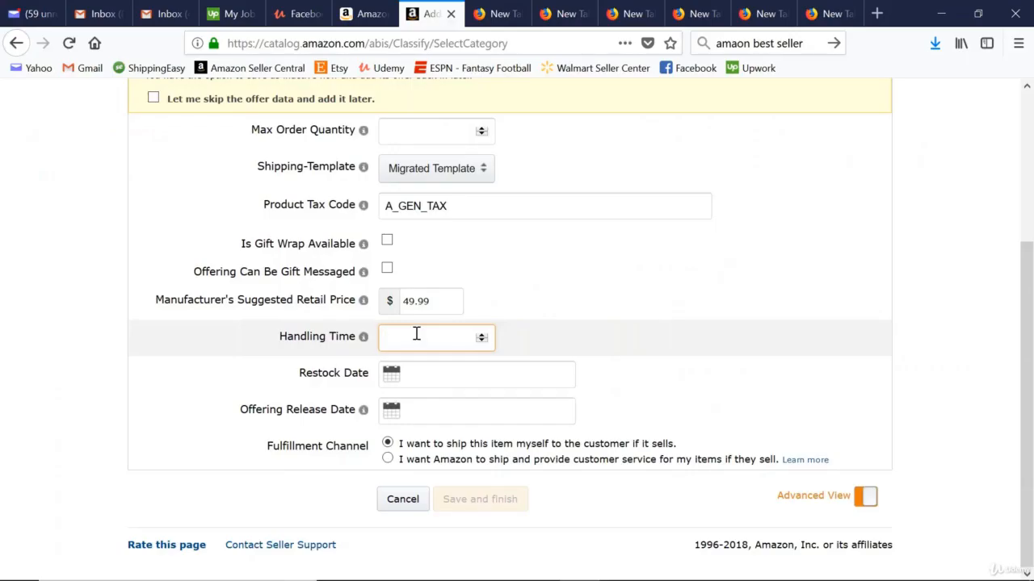
{"action": "type", "text": "20"}
{"action": "left_click", "coordinate": [59, 377]}
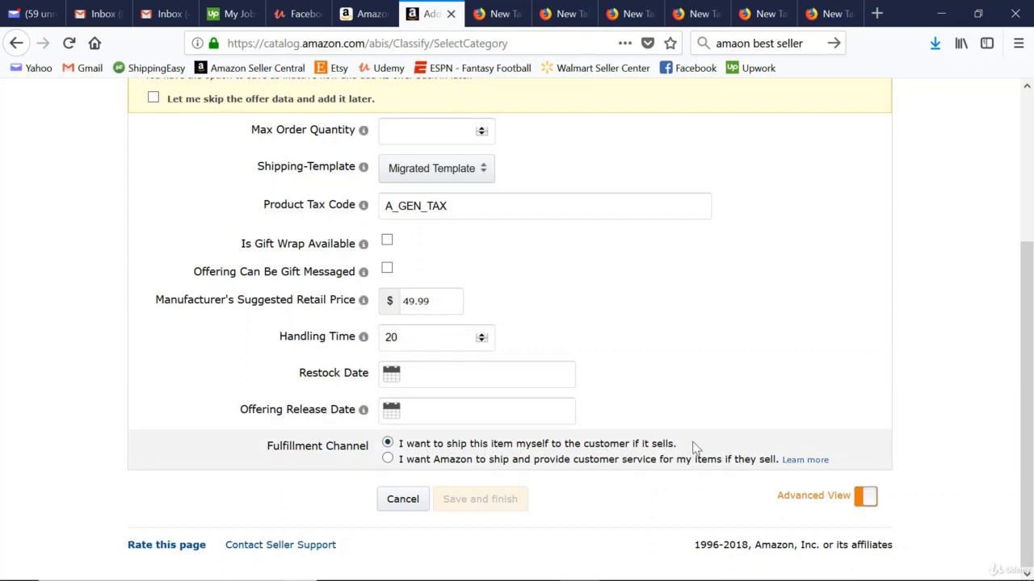
Change the size S variation's price to $39, show the sale fields and give it a sale price of $24
{"action": "scroll", "coordinate": [694, 436], "scroll_direction": "up", "scroll_amount": 5}
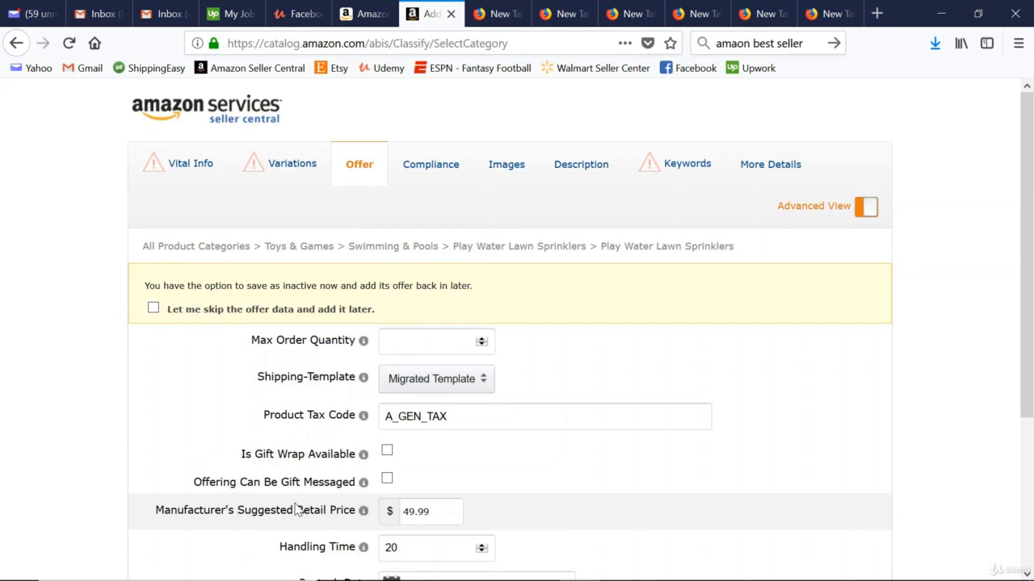
{"action": "left_click", "coordinate": [293, 166]}
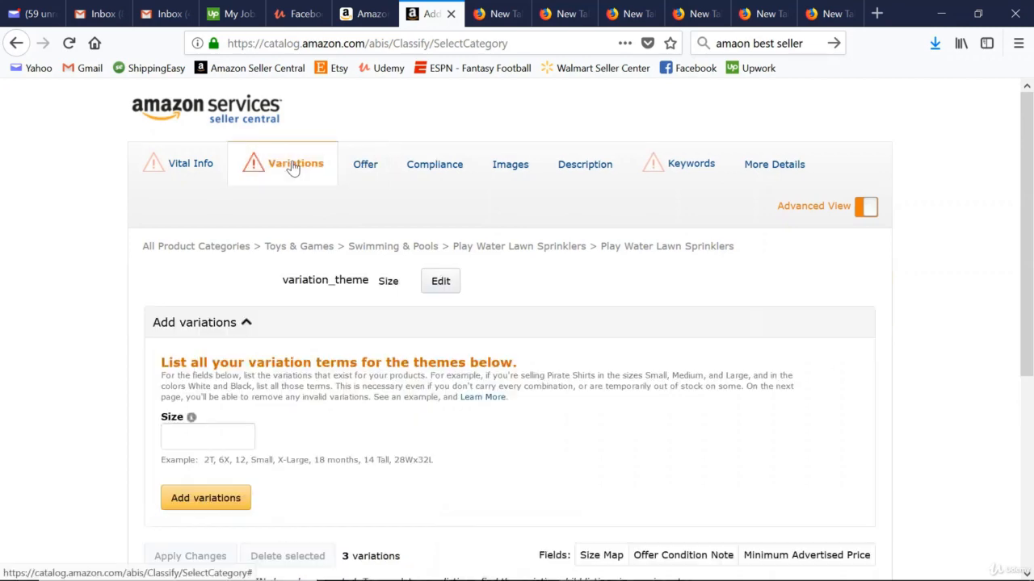
{"action": "scroll", "coordinate": [558, 326], "scroll_direction": "down", "scroll_amount": 4}
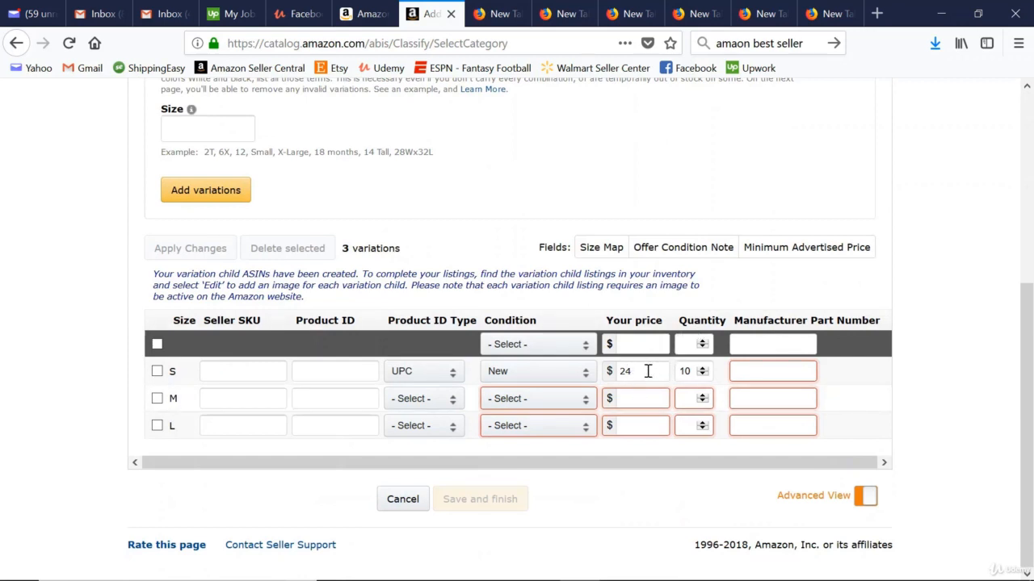
{"action": "left_click_drag", "start_coordinate": [648, 370], "coordinate": [581, 370]}
{"action": "type", "text": "39"}
{"action": "left_click", "coordinate": [800, 252]}
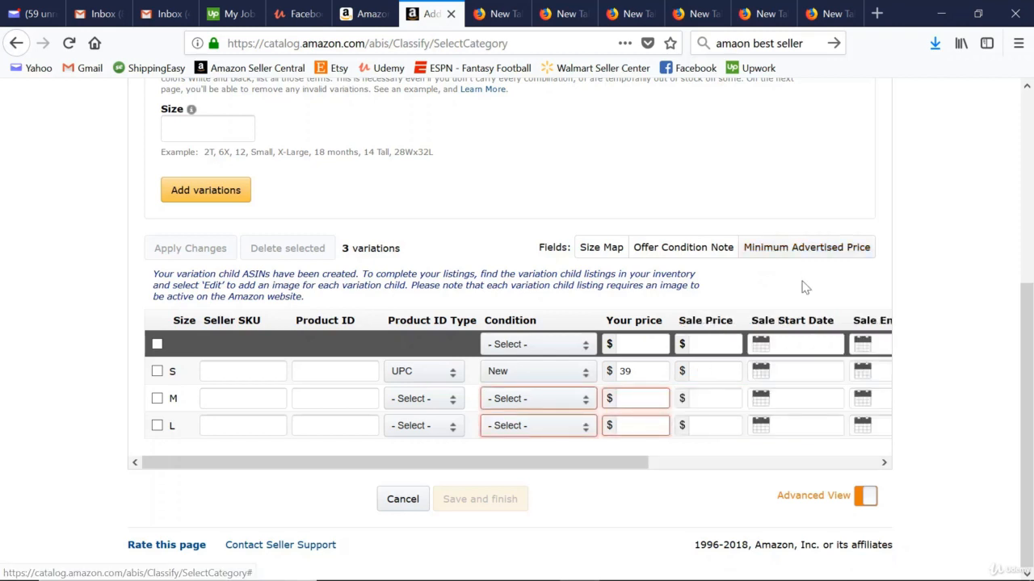
{"action": "left_click", "coordinate": [718, 375]}
{"action": "type", "text": "24"}
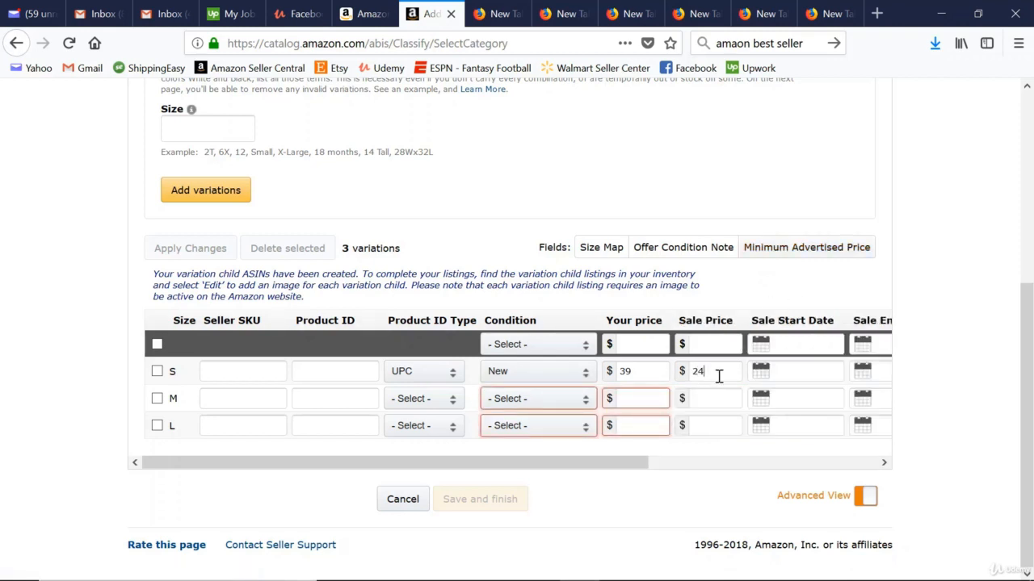
Set the size S variation's sale start date to 04/18/2018 and its sale end date to 04/18/2055
{"action": "left_click", "coordinate": [801, 371]}
{"action": "left_click", "coordinate": [838, 458]}
{"action": "left_click", "coordinate": [877, 372]}
{"action": "left_click", "coordinate": [931, 472]}
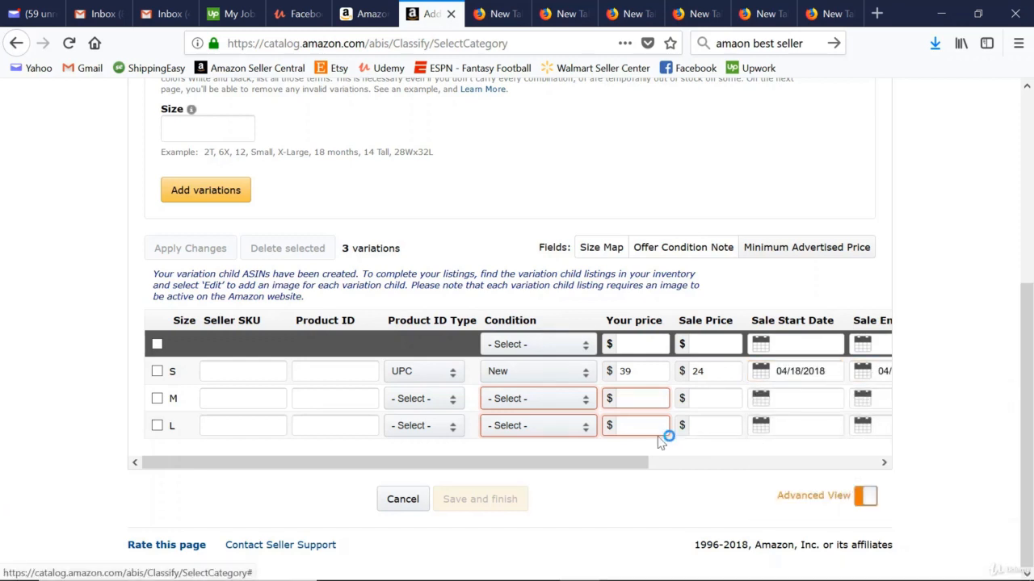
{"action": "left_click_drag", "start_coordinate": [622, 465], "coordinate": [756, 464]}
{"action": "left_click", "coordinate": [775, 372]}
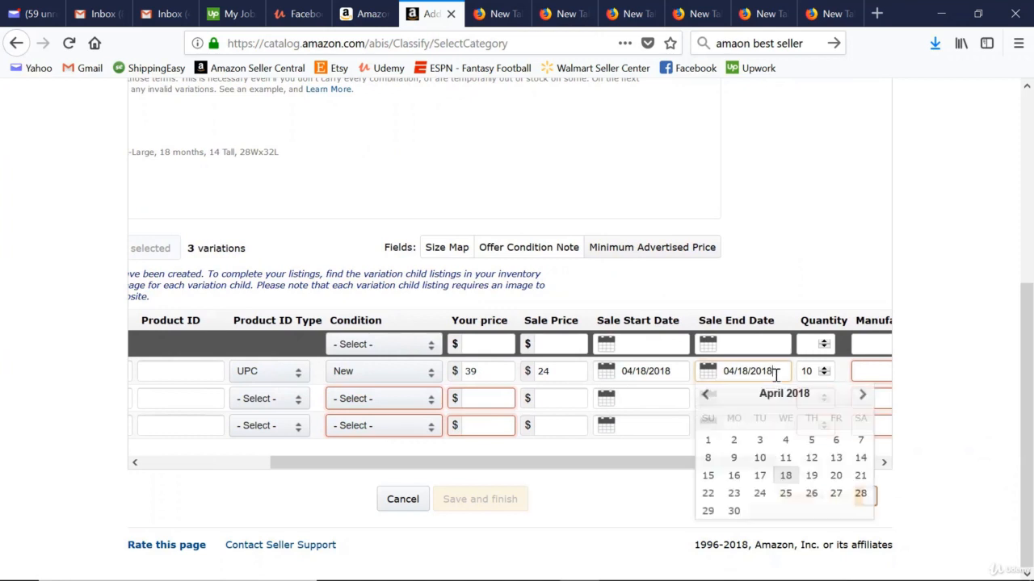
{"action": "key", "text": "BackSpace"}
{"action": "key", "text": "BackSpace"}
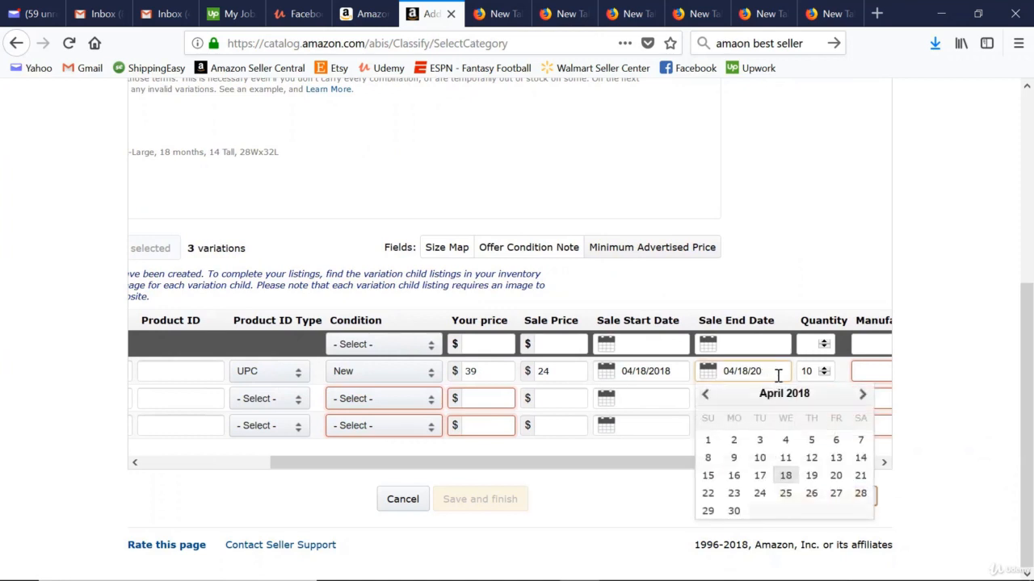
{"action": "type", "text": "55"}
{"action": "left_click", "coordinate": [782, 281]}
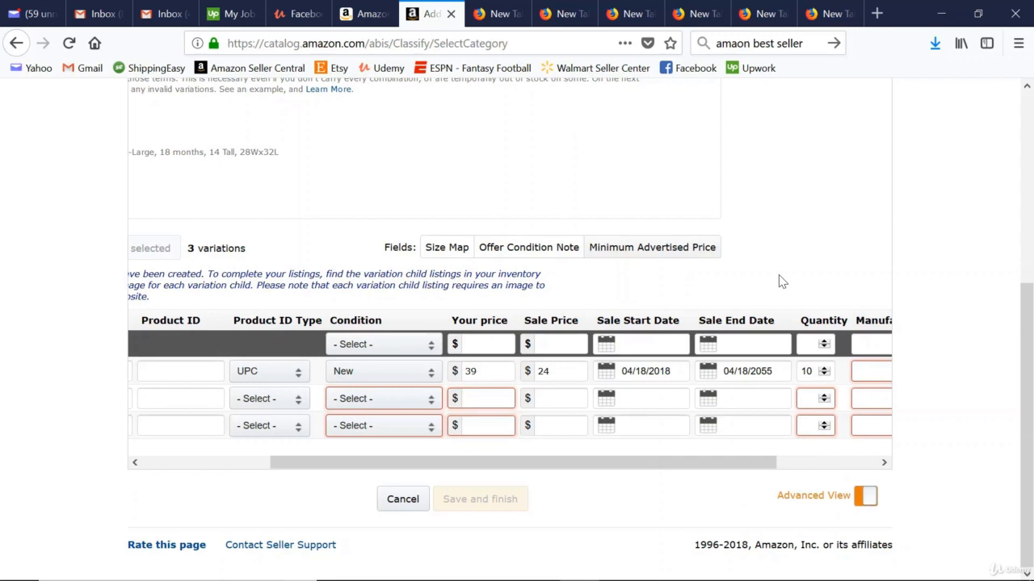
{"action": "left_click_drag", "start_coordinate": [682, 463], "coordinate": [762, 478]}
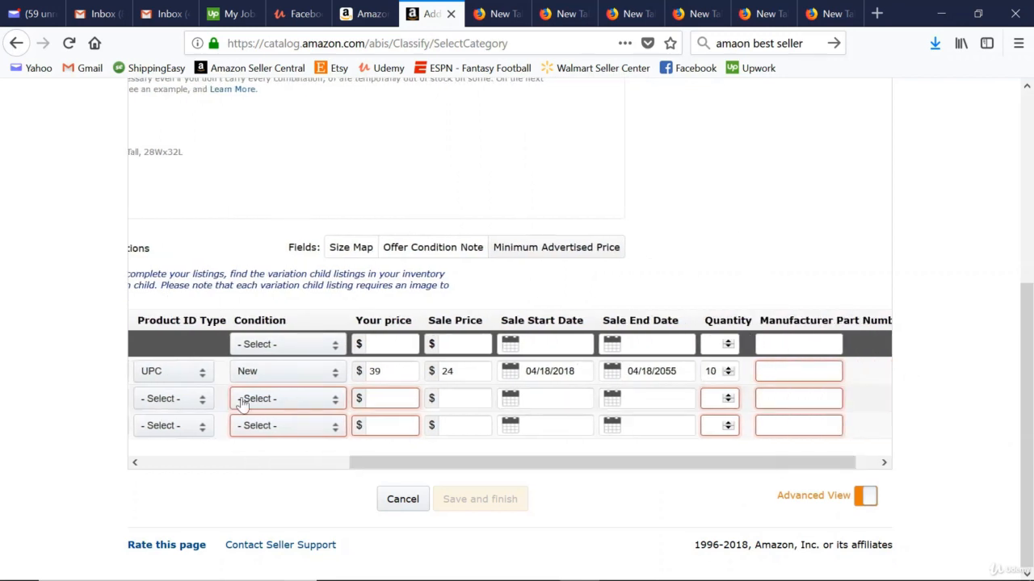
Recheck the listing's Offer fields, from the tax code through handling time to the fulfillment channel
{"action": "scroll", "coordinate": [178, 236], "scroll_direction": "up", "scroll_amount": 4}
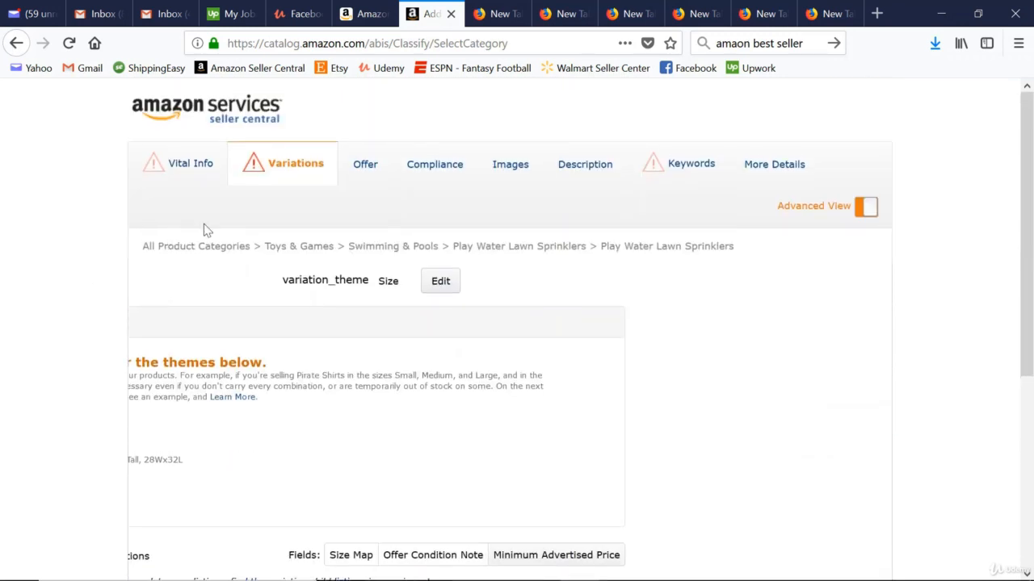
{"action": "left_click", "coordinate": [373, 171]}
{"action": "scroll", "coordinate": [159, 388], "scroll_direction": "down", "scroll_amount": 3}
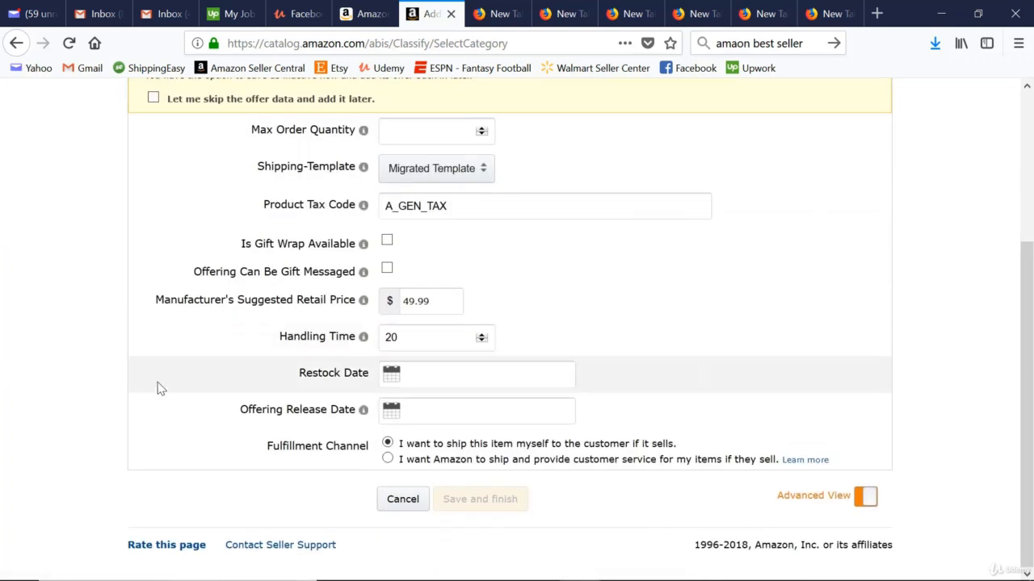
{"action": "scroll", "coordinate": [159, 389], "scroll_direction": "up", "scroll_amount": 3}
Review the listing's Compliance fields for weight, batteries, dangerous goods regulations and safety data
{"action": "left_click", "coordinate": [444, 169]}
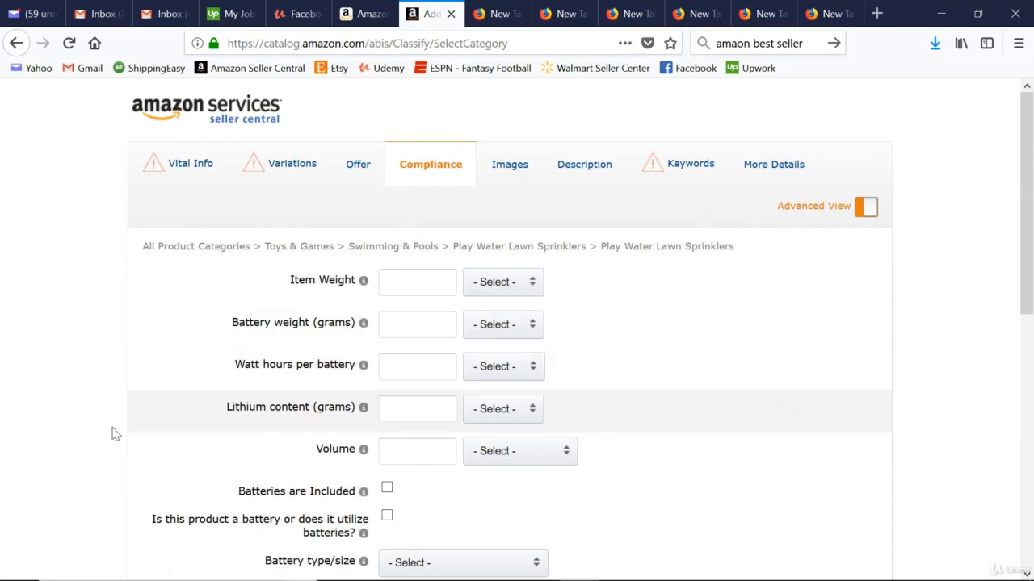
{"action": "scroll", "coordinate": [137, 330], "scroll_direction": "down", "scroll_amount": 5}
{"action": "scroll", "coordinate": [560, 328], "scroll_direction": "down", "scroll_amount": 1}
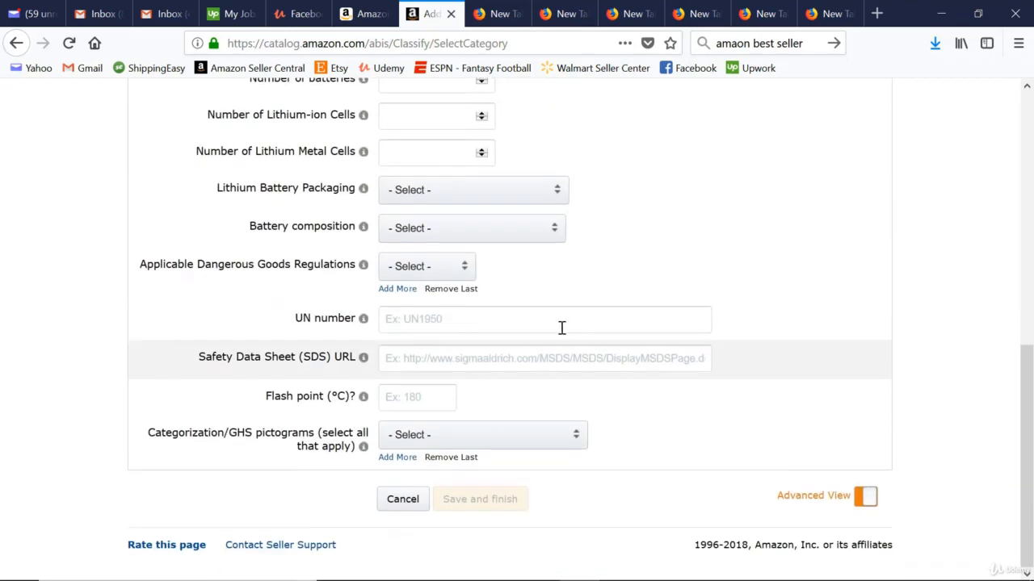
{"action": "scroll", "coordinate": [270, 339], "scroll_direction": "up", "scroll_amount": 3}
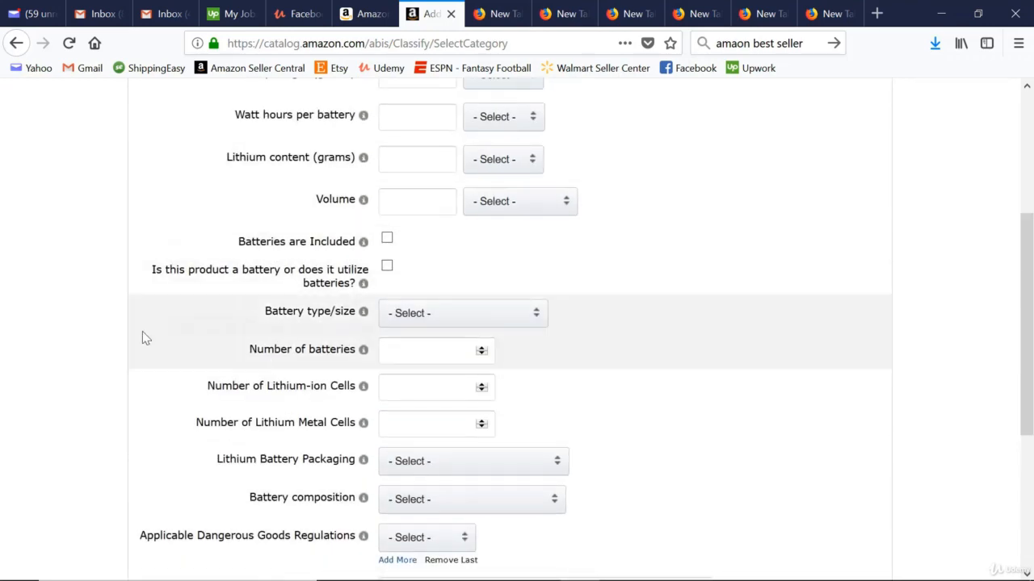
{"action": "scroll", "coordinate": [137, 339], "scroll_direction": "down", "scroll_amount": 3}
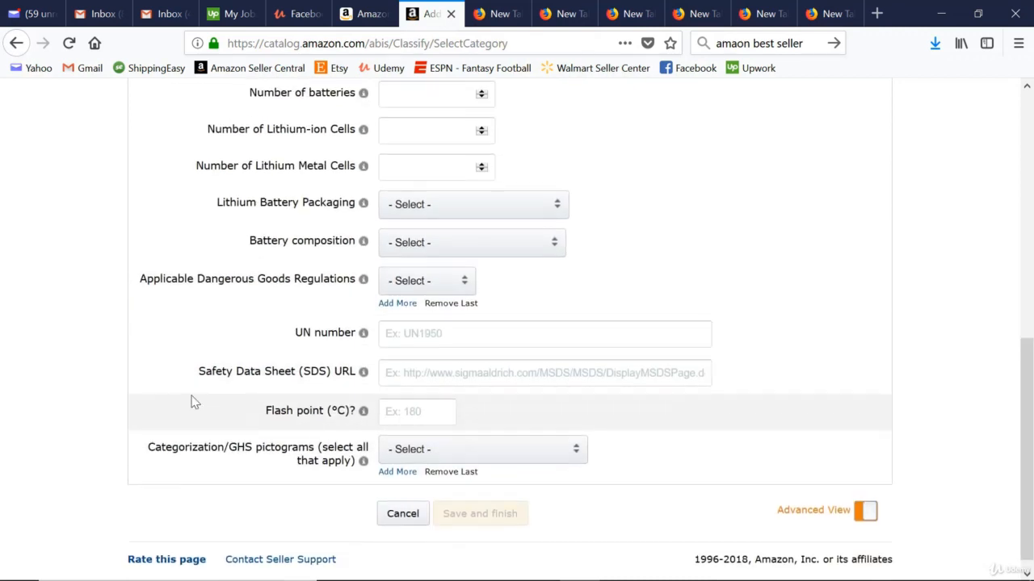
{"action": "scroll", "coordinate": [258, 371], "scroll_direction": "up", "scroll_amount": 6}
Review the main image requirements and the additional image slots for the listing
{"action": "left_click", "coordinate": [507, 168]}
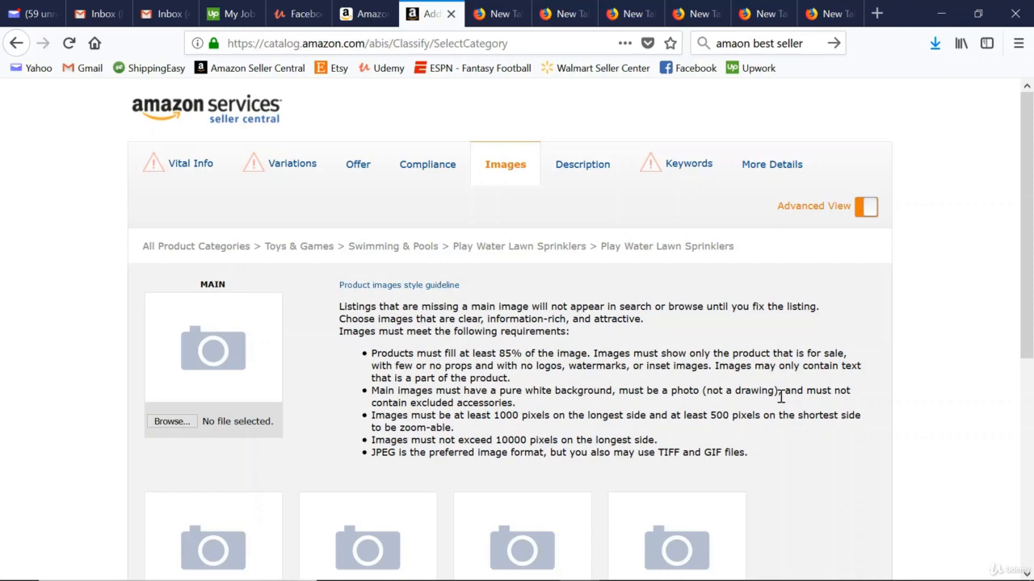
{"action": "scroll", "coordinate": [707, 345], "scroll_direction": "down", "scroll_amount": 5}
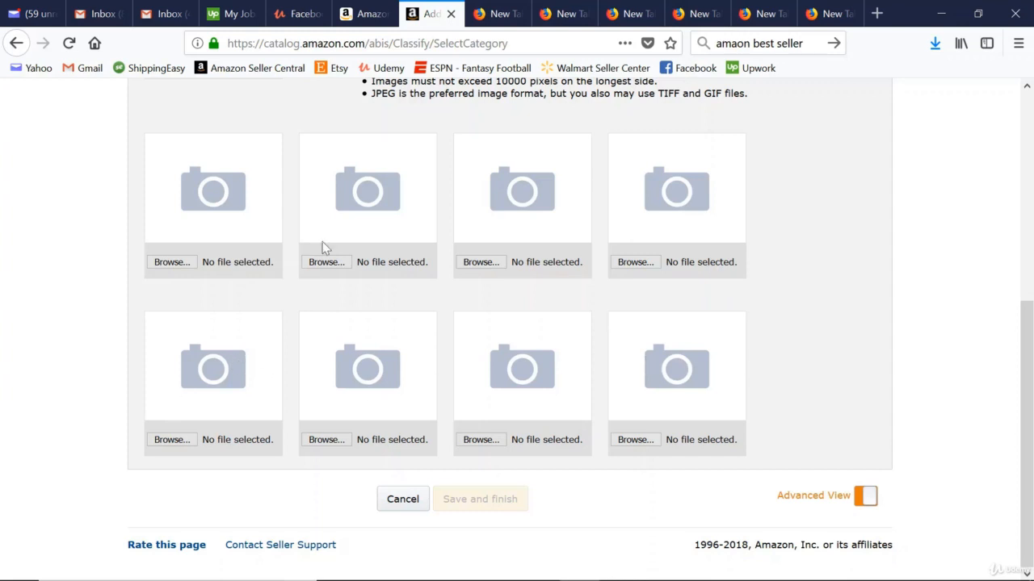
{"action": "scroll", "coordinate": [738, 331], "scroll_direction": "up", "scroll_amount": 5}
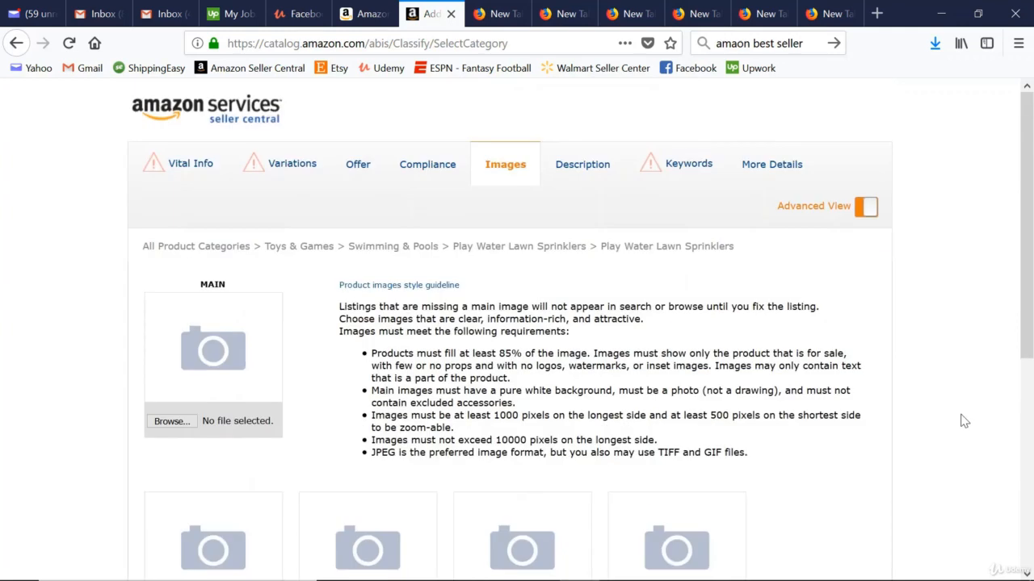
Enter the product description "product blah blah" followed by a <br> tag on a new line
{"action": "left_click", "coordinate": [578, 165]}
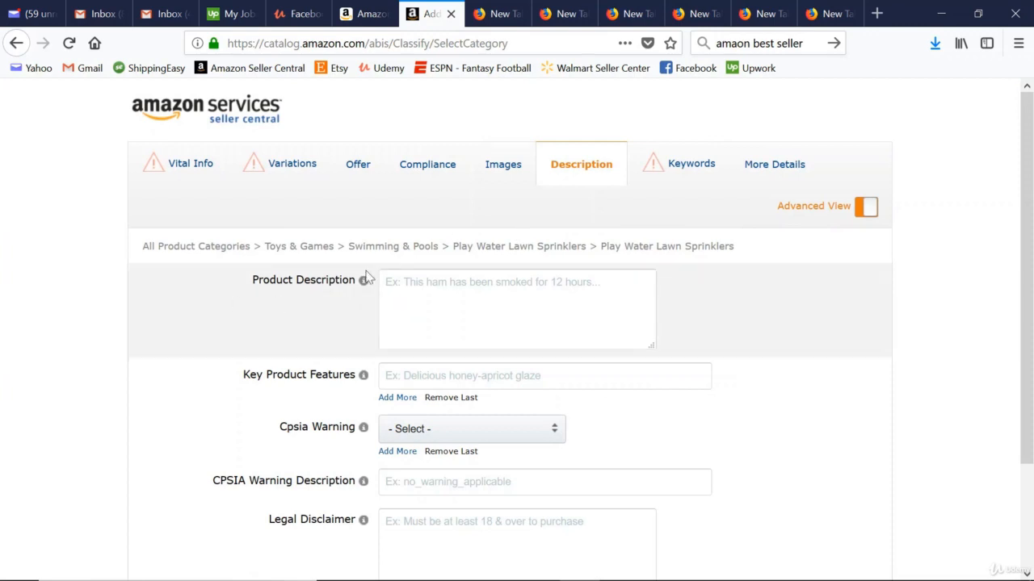
{"action": "mouse_move", "coordinate": [366, 289]}
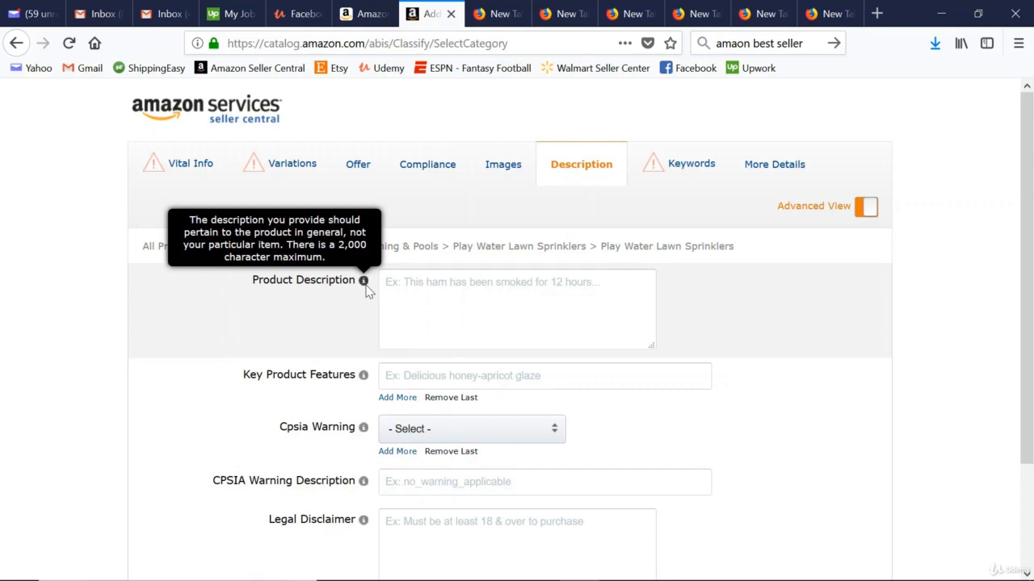
{"action": "left_click", "coordinate": [399, 291]}
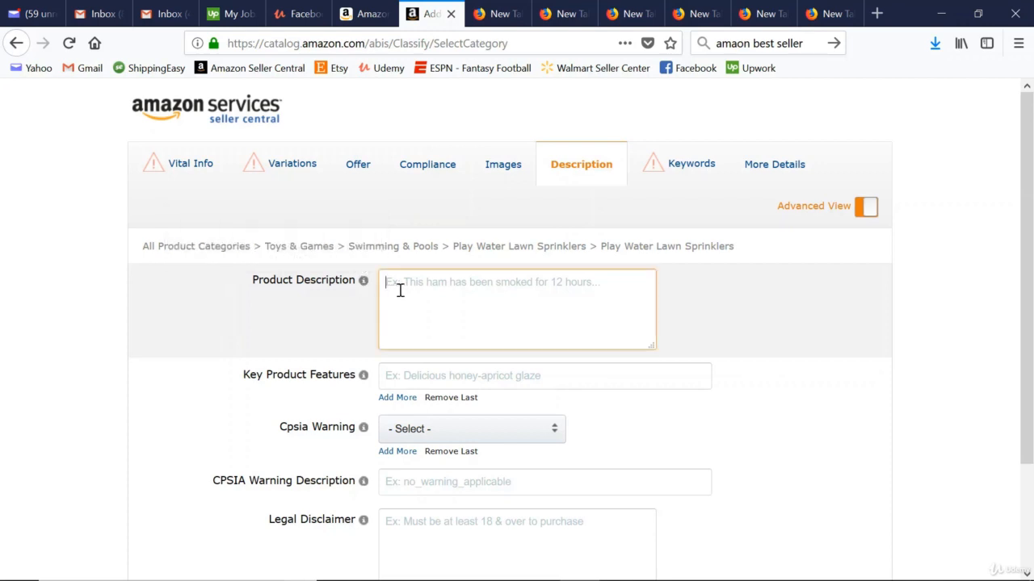
{"action": "type", "text": "prod"}
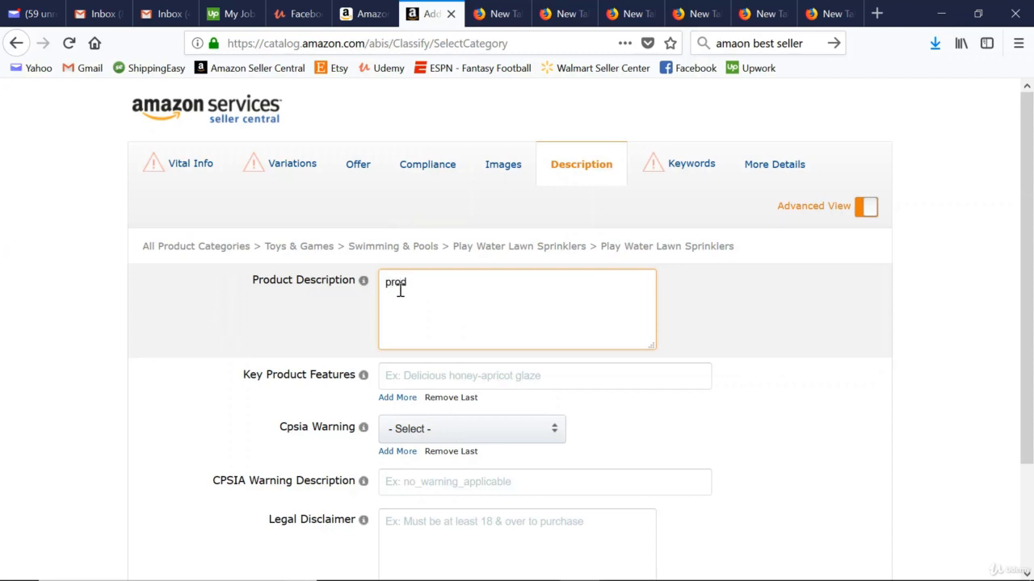
{"action": "type", "text": "uct blah blah"}
{"action": "key", "text": "Return"}
{"action": "type", "text": "<br>"}
{"action": "left_click", "coordinate": [38, 288]}
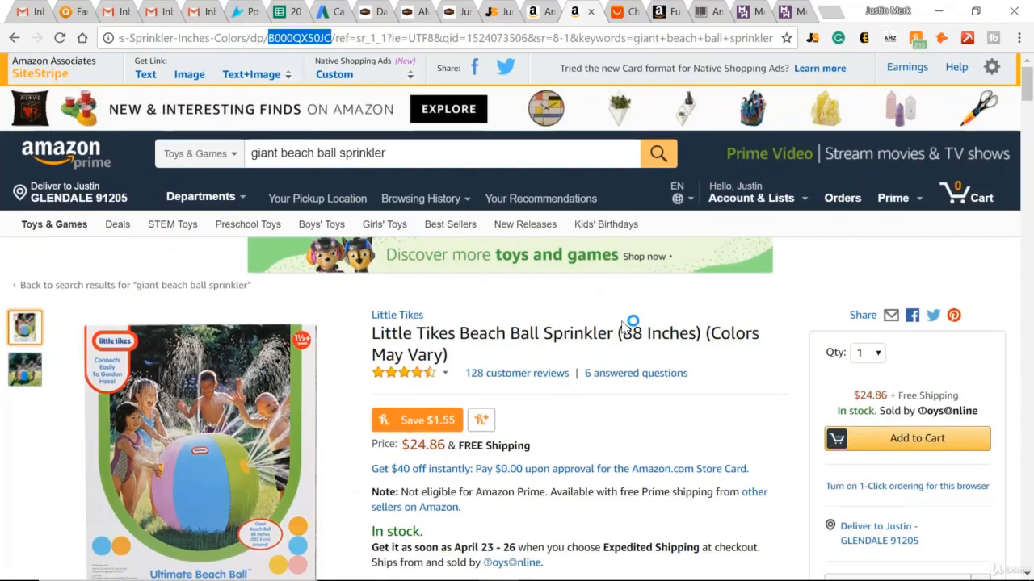
Expand Key Product Features to five lines and enter "88 inch Beach ball" as the first feature
{"action": "scroll", "coordinate": [627, 323], "scroll_direction": "down", "scroll_amount": 3}
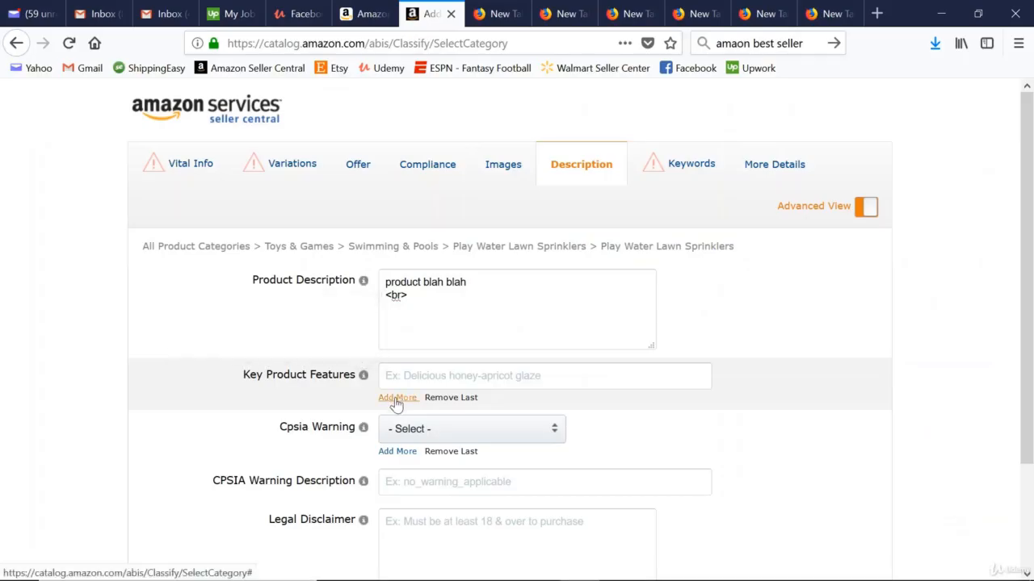
{"action": "left_click", "coordinate": [397, 398]}
{"action": "left_click", "coordinate": [395, 427]}
{"action": "left_click", "coordinate": [394, 454]}
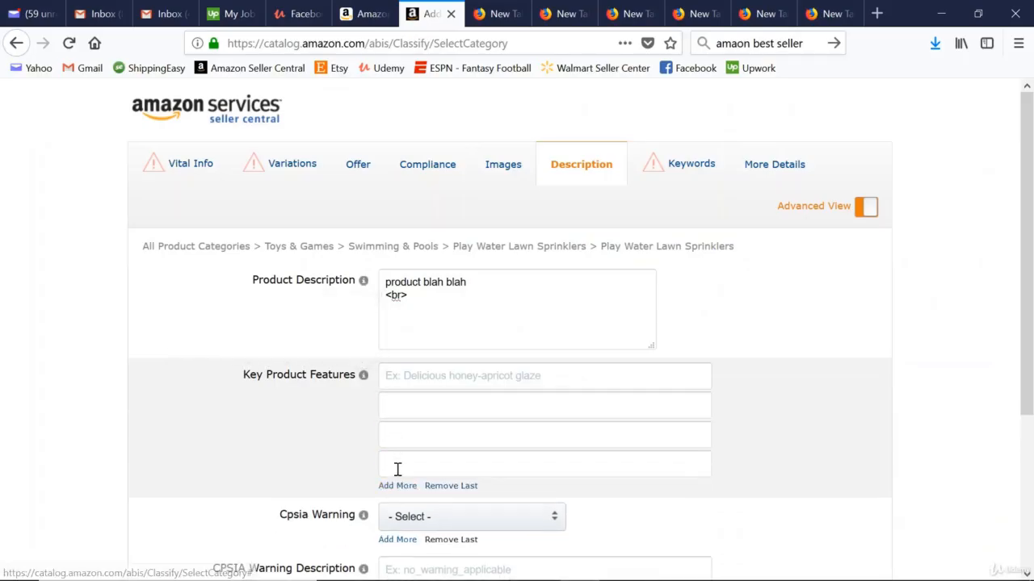
{"action": "left_click", "coordinate": [399, 484]}
{"action": "scroll", "coordinate": [227, 420], "scroll_direction": "down", "scroll_amount": 2}
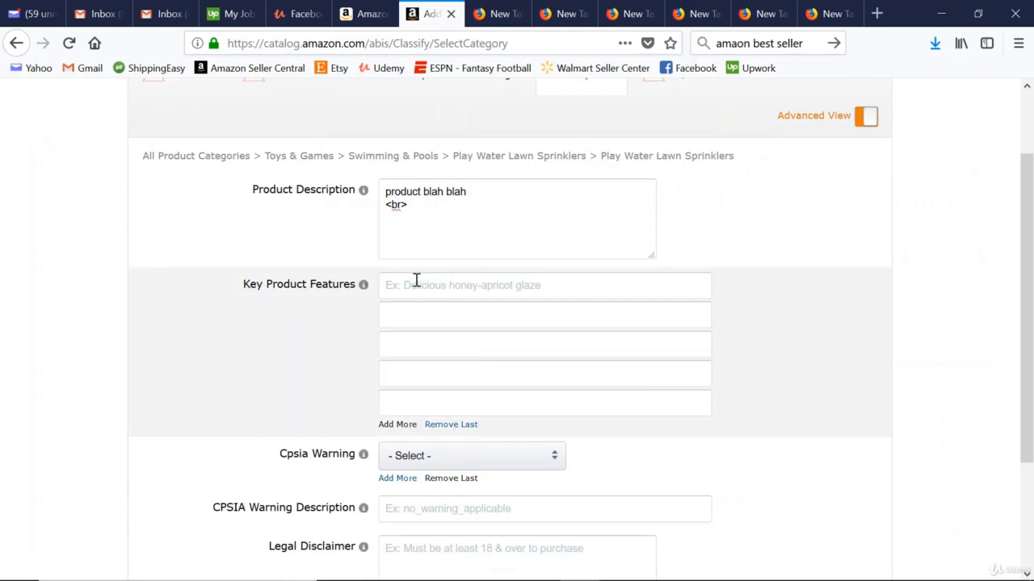
{"action": "left_click", "coordinate": [412, 287]}
{"action": "type", "text": "88 inch Beach ball"}
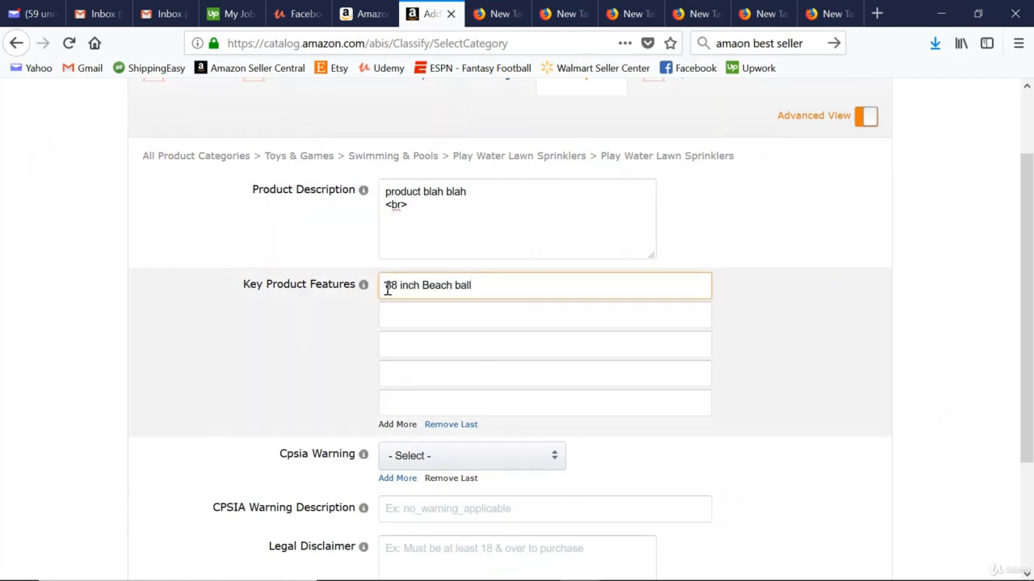
Read the guidance for Key Product Features and place the cursor at the start of the first feature line
{"action": "mouse_move", "coordinate": [365, 292]}
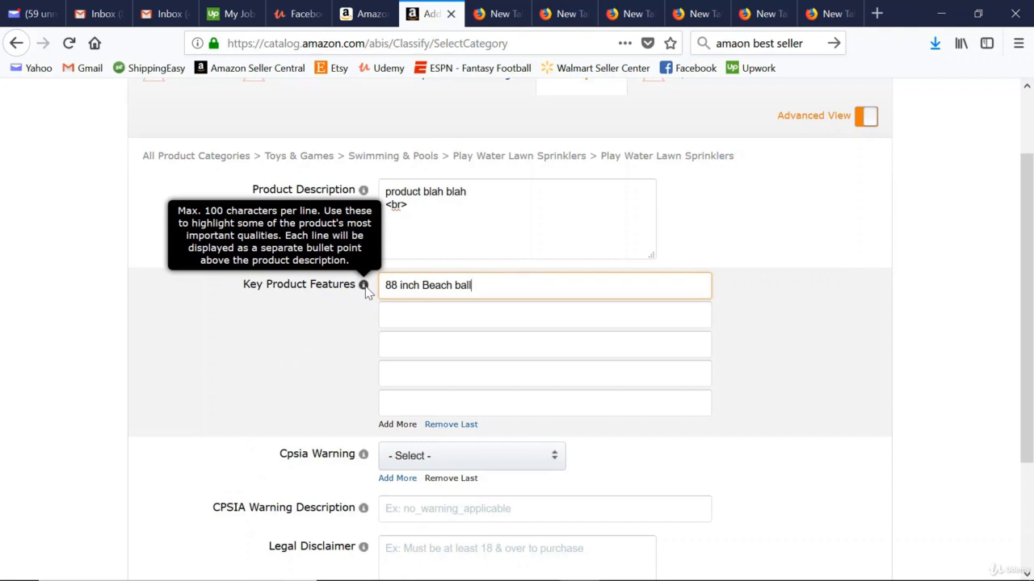
{"action": "left_click", "coordinate": [385, 286]}
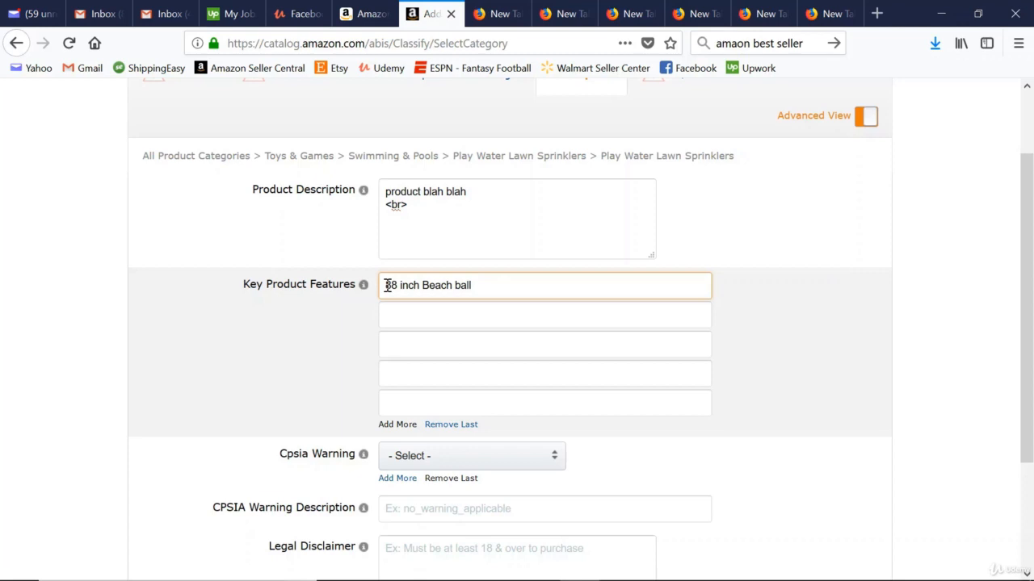
In the listing's Keywords section, set the required Target Audience to unisex-children
{"action": "scroll", "coordinate": [51, 353], "scroll_direction": "up", "scroll_amount": 2}
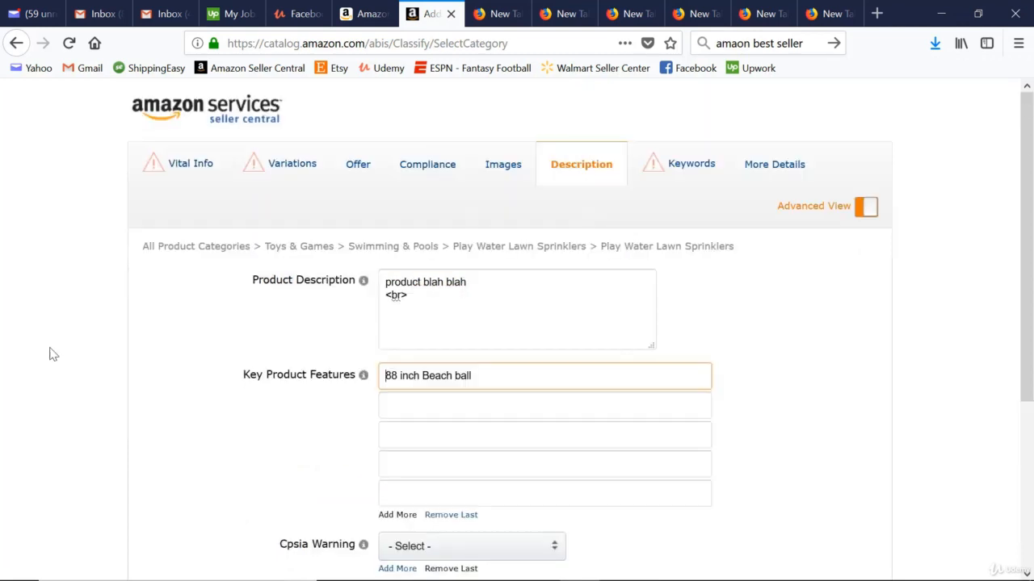
{"action": "left_click", "coordinate": [680, 167]}
{"action": "scroll", "coordinate": [320, 264], "scroll_direction": "down", "scroll_amount": 3}
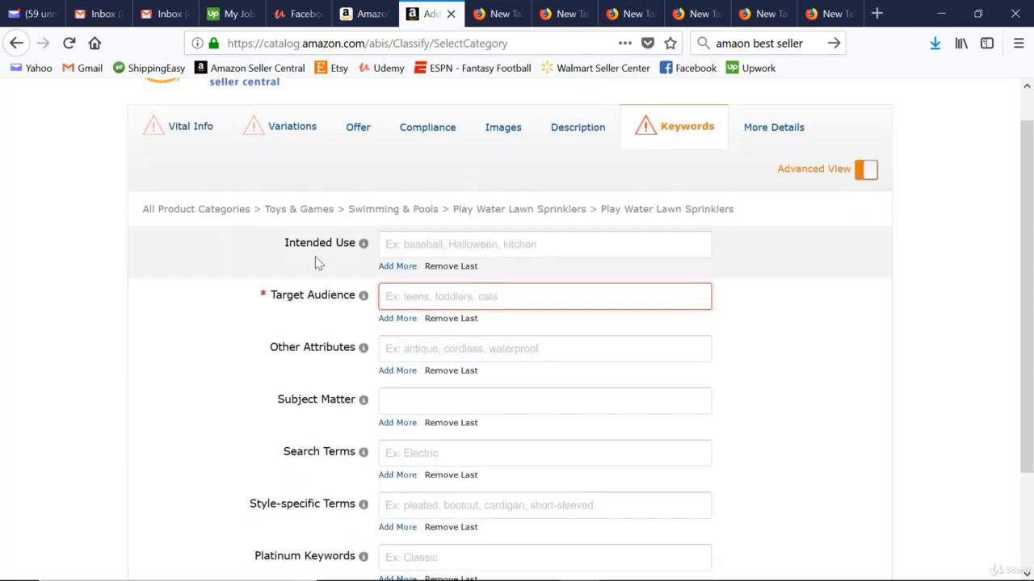
{"action": "scroll", "coordinate": [681, 313], "scroll_direction": "up", "scroll_amount": 3}
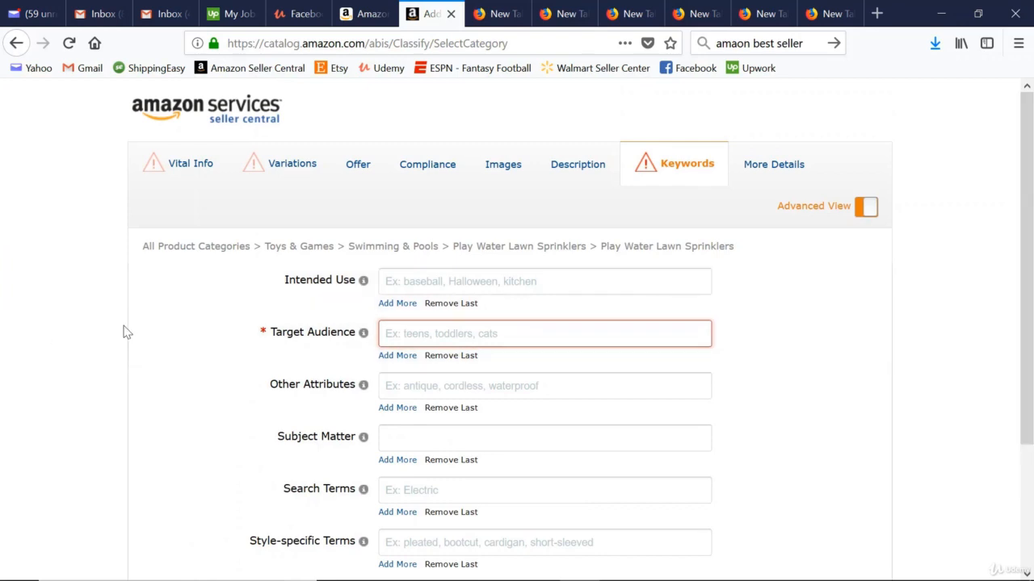
{"action": "left_click", "coordinate": [396, 332]}
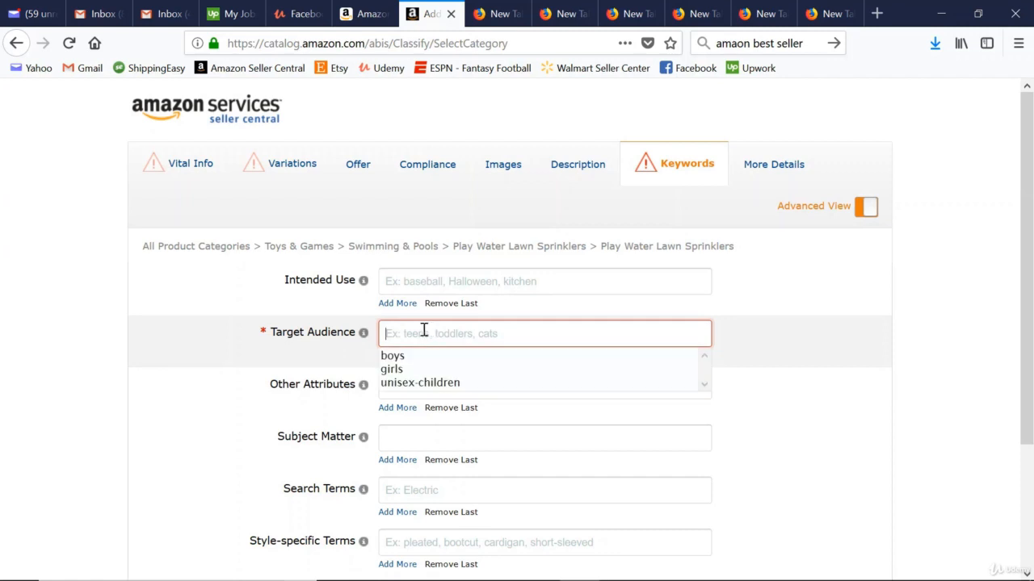
{"action": "left_click", "coordinate": [421, 385]}
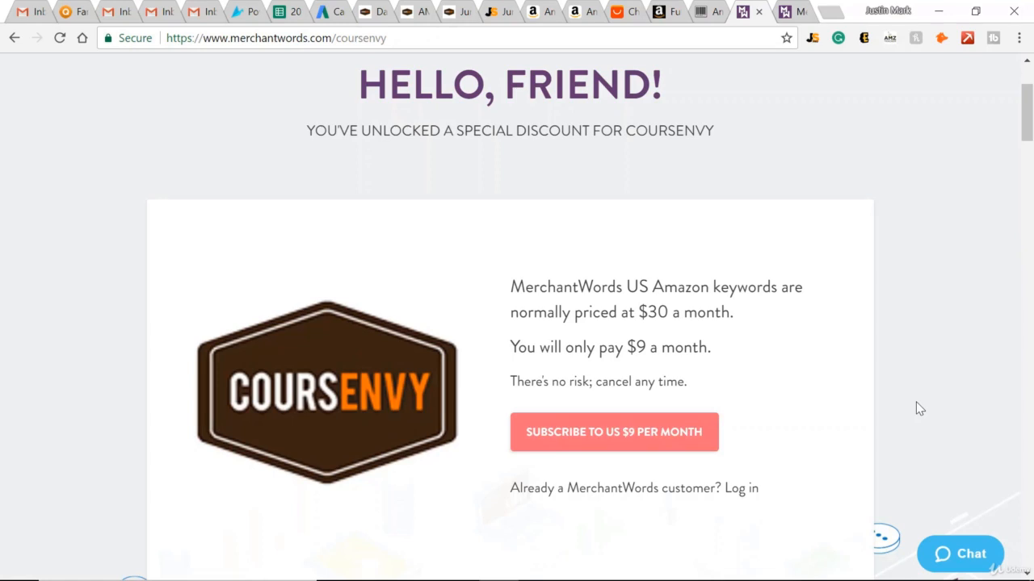
Switch from the MerchantWords discount offer to the other open MerchantWords page
{"action": "left_click", "coordinate": [791, 12]}
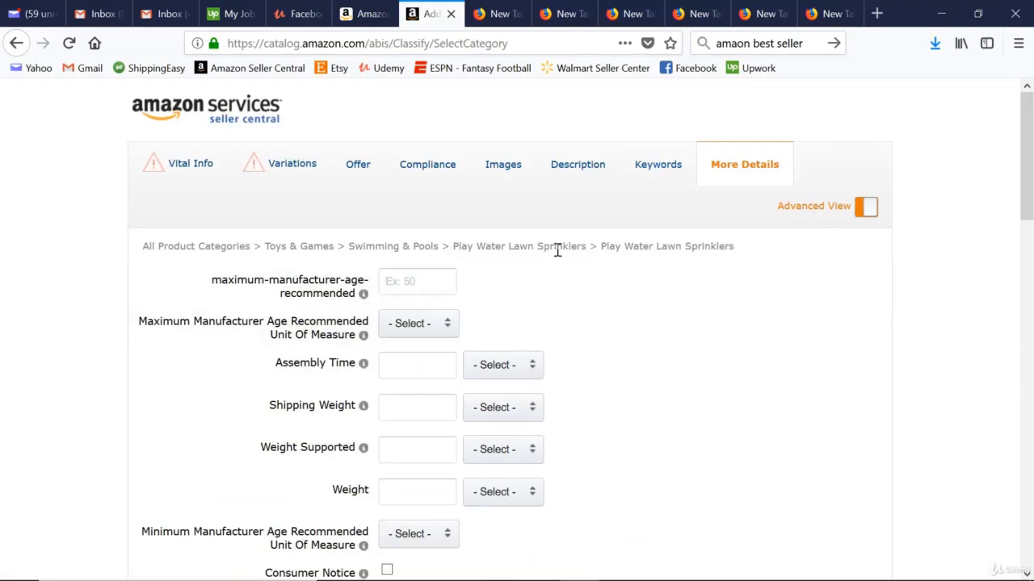
Review the listing's More Details fields, including weights, materials, package quantity, item and package dimensions, and import designation
{"action": "scroll", "coordinate": [249, 323], "scroll_direction": "down", "scroll_amount": 5}
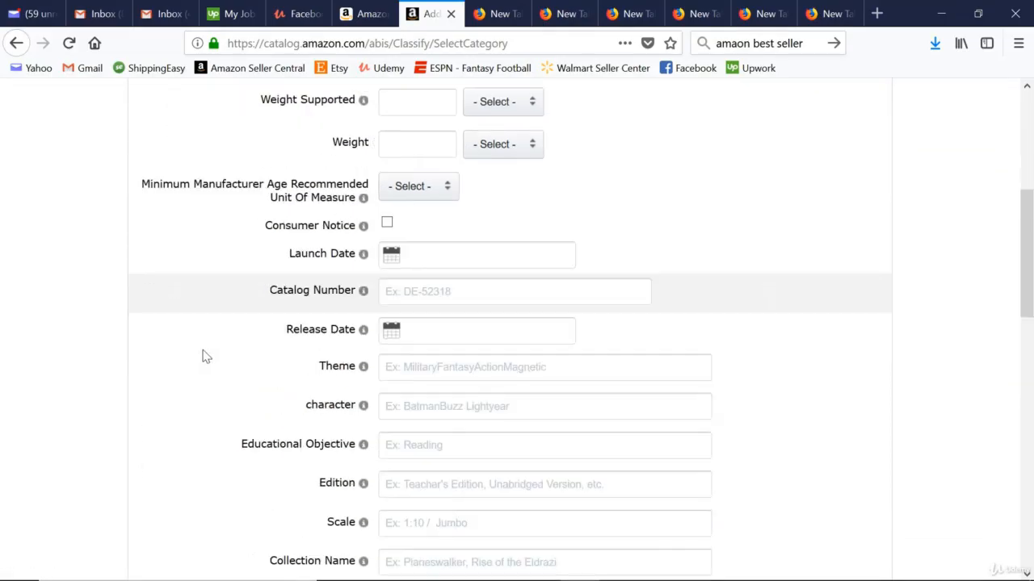
{"action": "scroll", "coordinate": [206, 357], "scroll_direction": "down", "scroll_amount": 5}
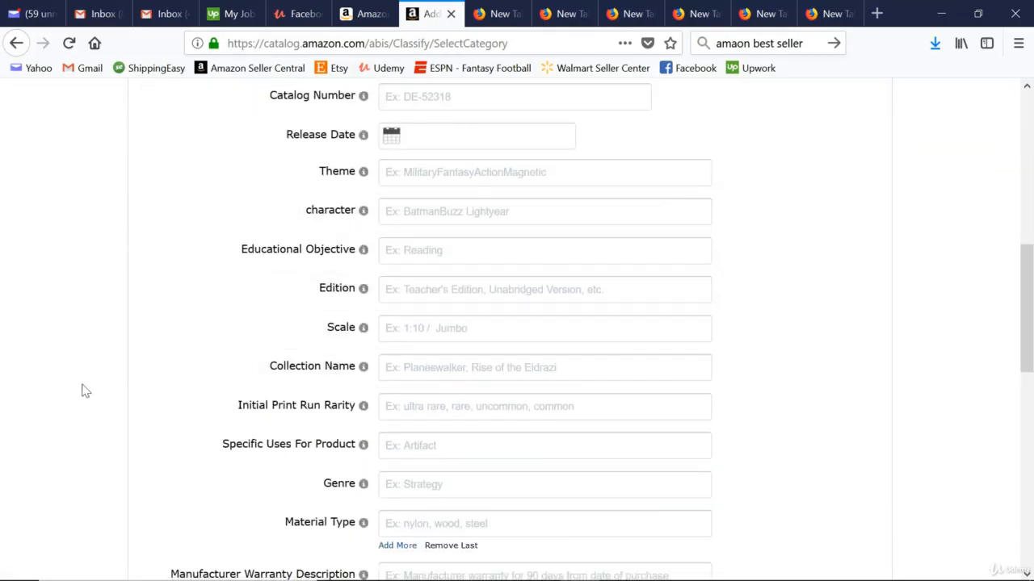
{"action": "scroll", "coordinate": [305, 388], "scroll_direction": "down", "scroll_amount": 8}
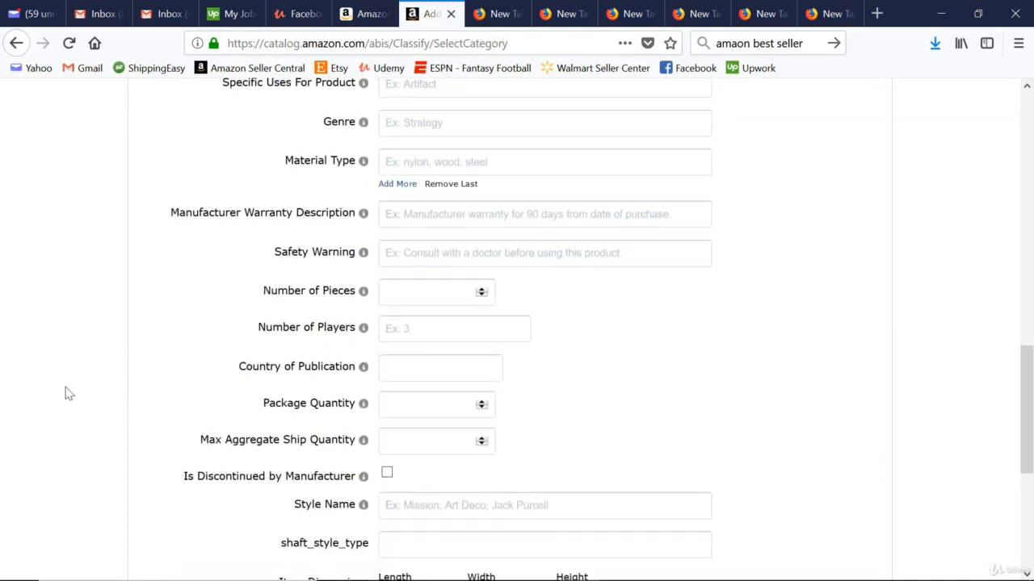
{"action": "scroll", "coordinate": [69, 394], "scroll_direction": "down", "scroll_amount": 6}
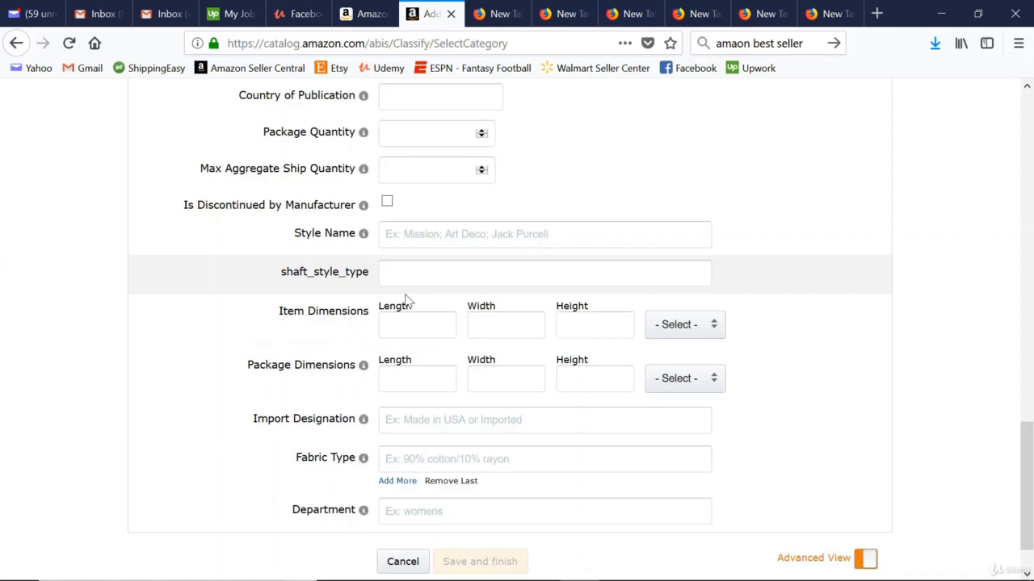
{"action": "scroll", "coordinate": [201, 314], "scroll_direction": "up", "scroll_amount": 4}
{"action": "scroll", "coordinate": [176, 330], "scroll_direction": "down", "scroll_amount": 5}
{"action": "scroll", "coordinate": [175, 330], "scroll_direction": "up", "scroll_amount": 10}
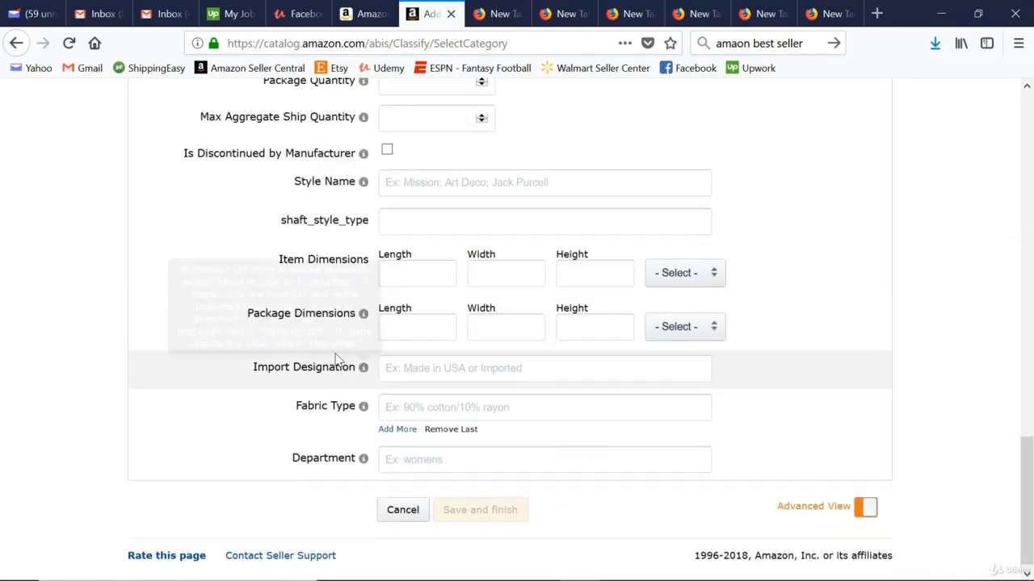
{"action": "scroll", "coordinate": [521, 320], "scroll_direction": "down", "scroll_amount": 10}
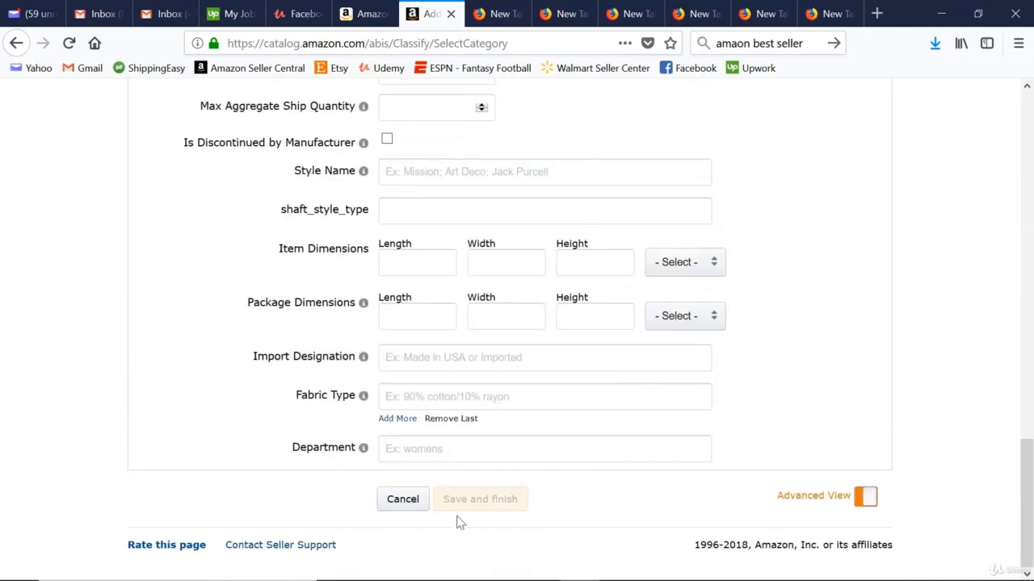